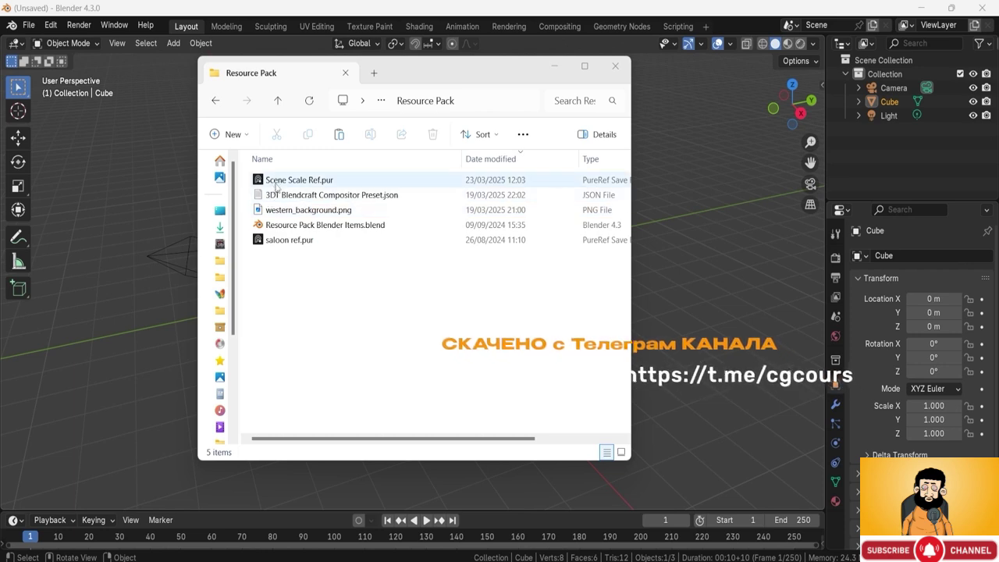
Step: Bring up the saloon reference board in PureRef and examine the grid of western bar and saloon thumbnails
click(273, 180)
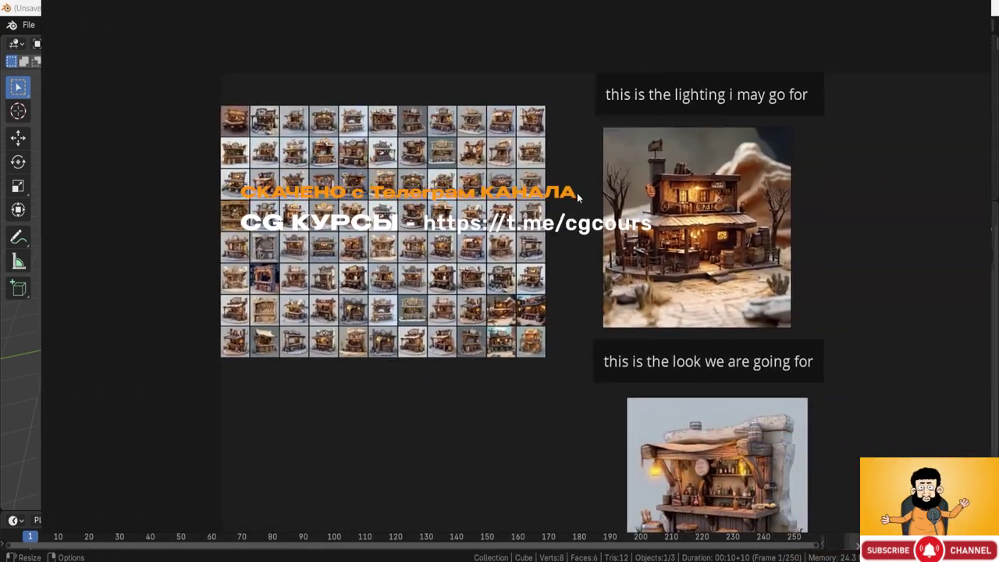
drag(576, 193, 558, 188)
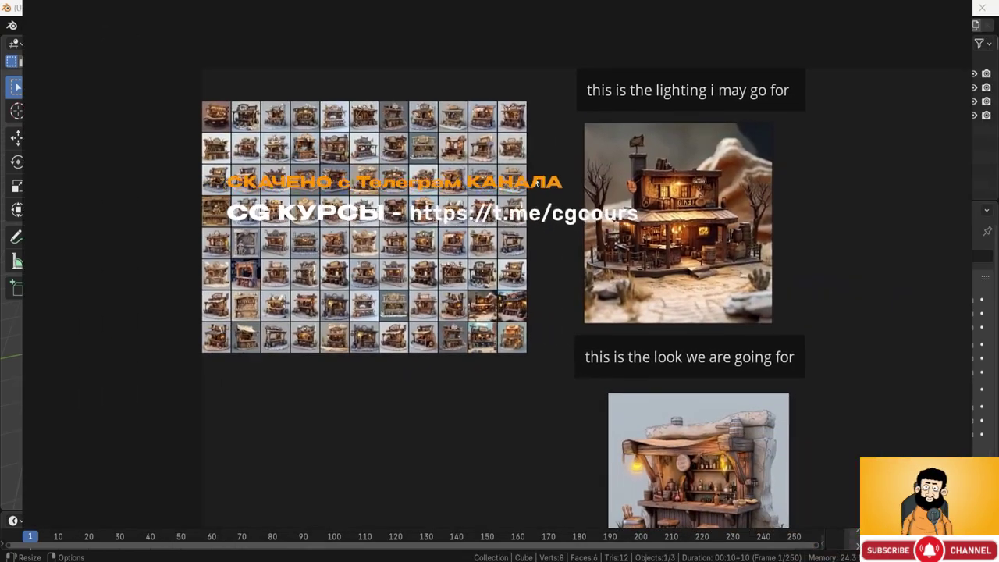
scroll(451, 315, up, 6)
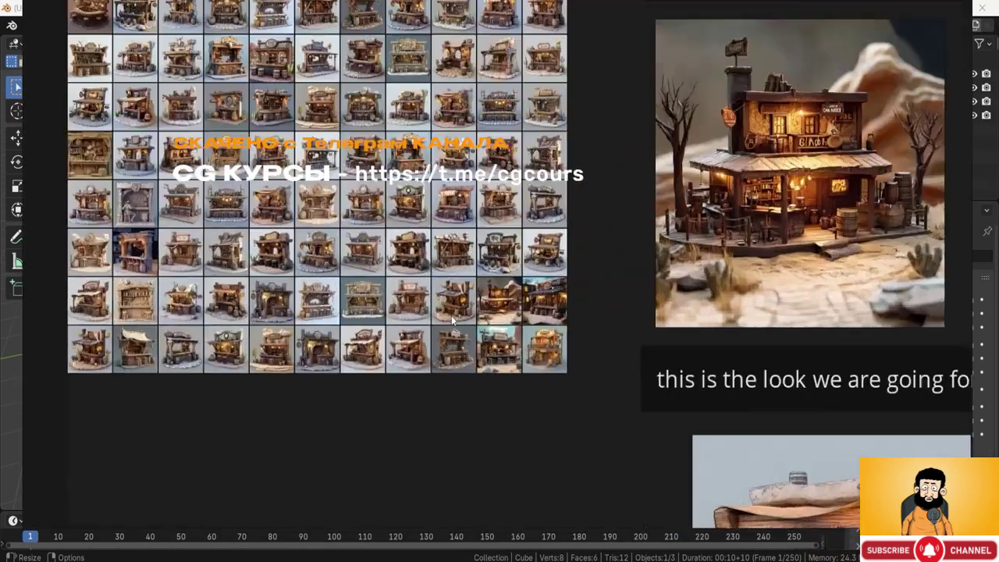
middle_drag(621, 277, 543, 324)
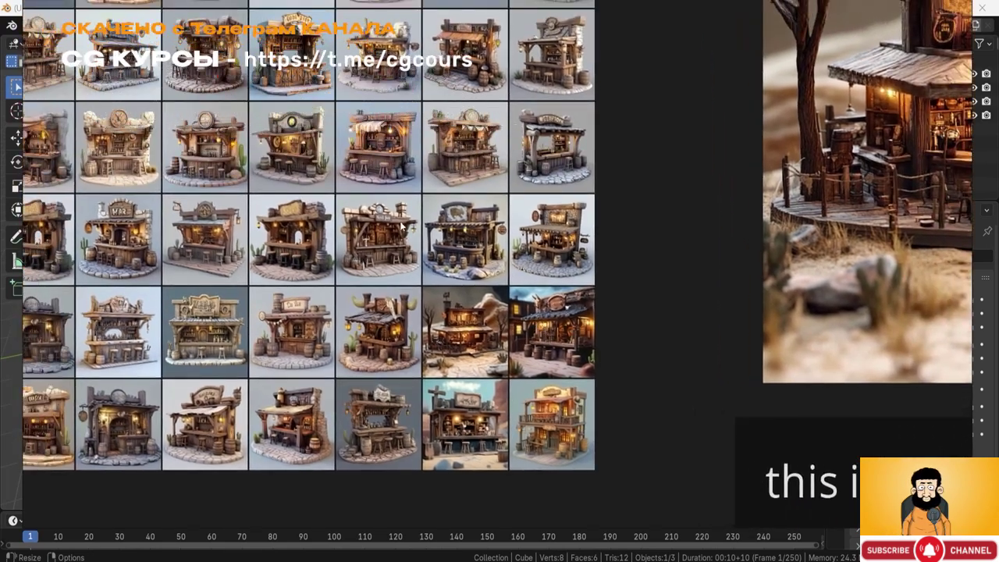
middle_drag(529, 258, 704, 382)
middle_drag(417, 230, 523, 334)
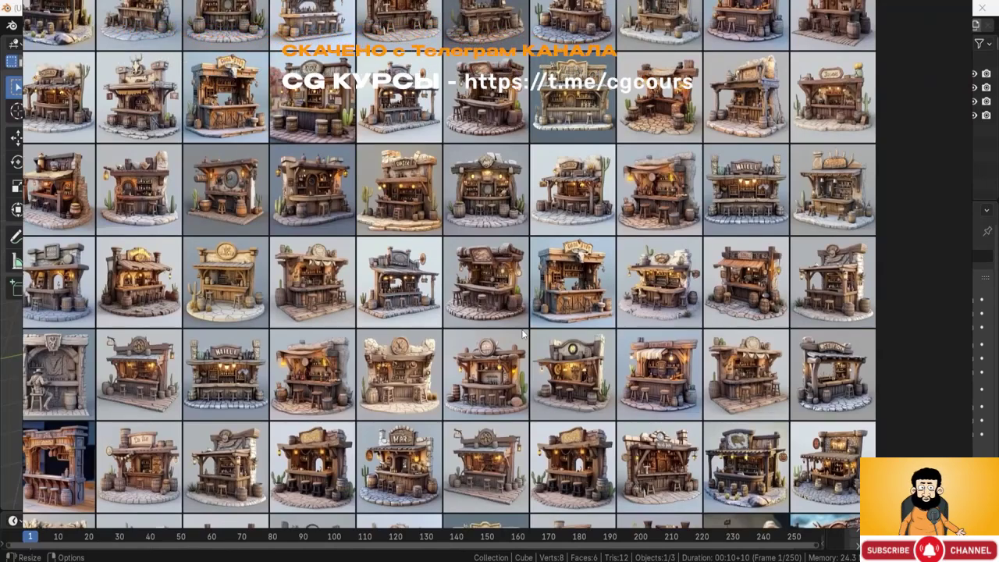
middle_drag(303, 139, 511, 308)
scroll(414, 242, up, 5)
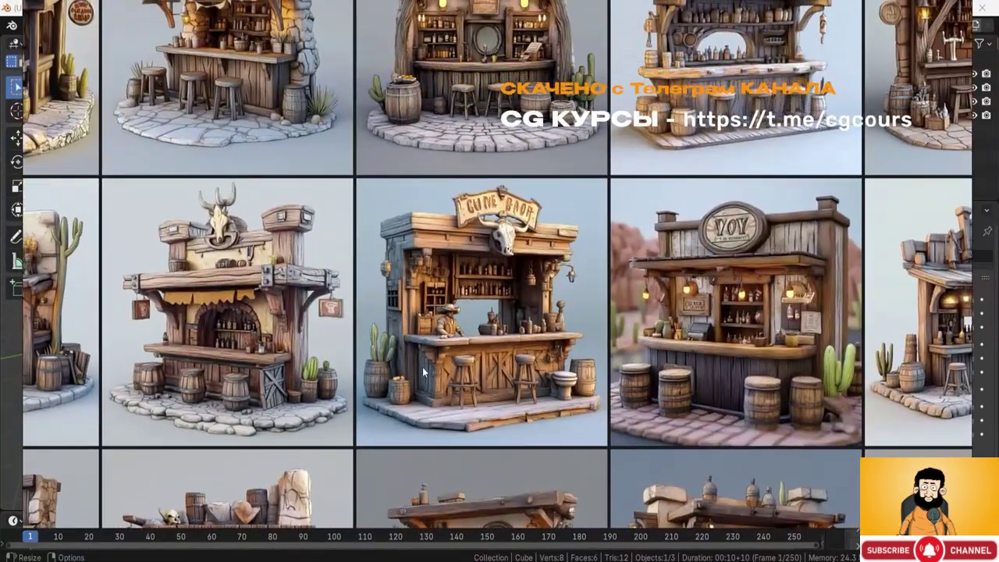
scroll(422, 372, down, 2)
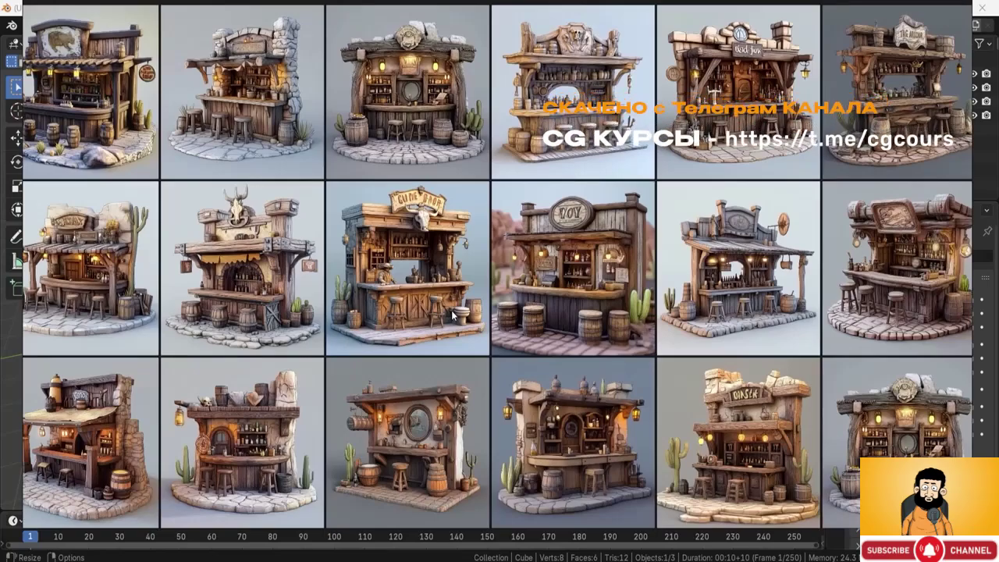
scroll(525, 343, down, 3)
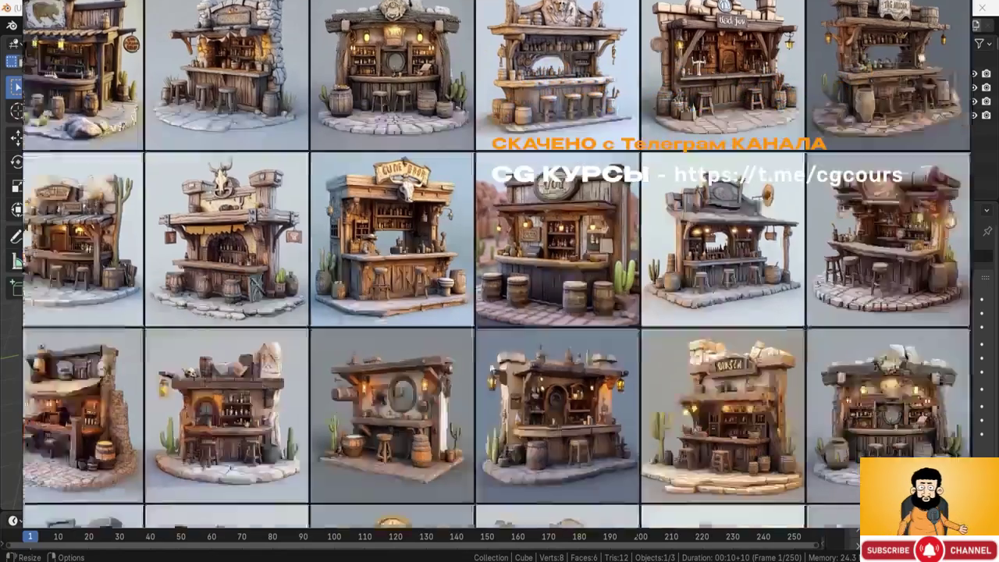
scroll(593, 354, down, 2)
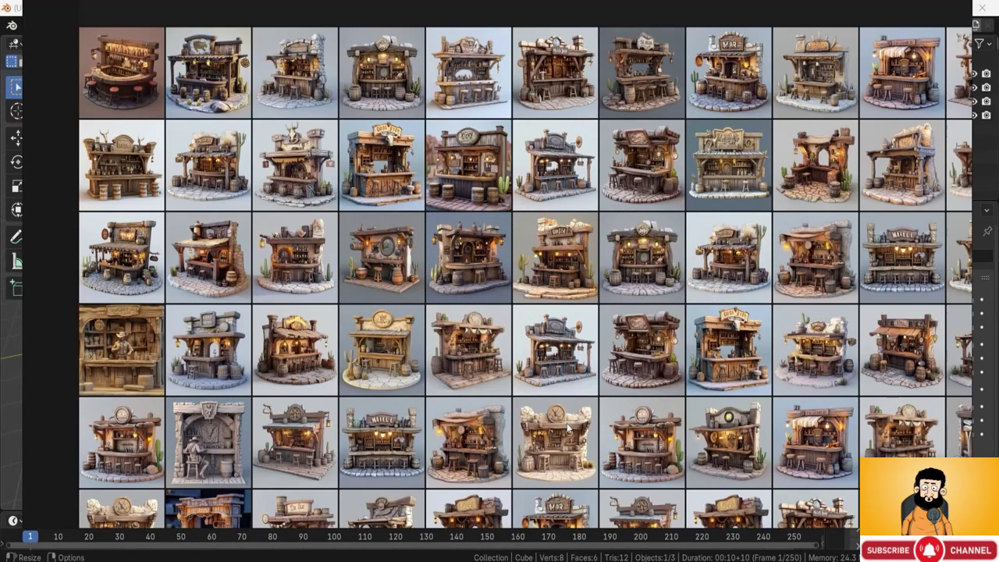
middle_drag(568, 427, 474, 205)
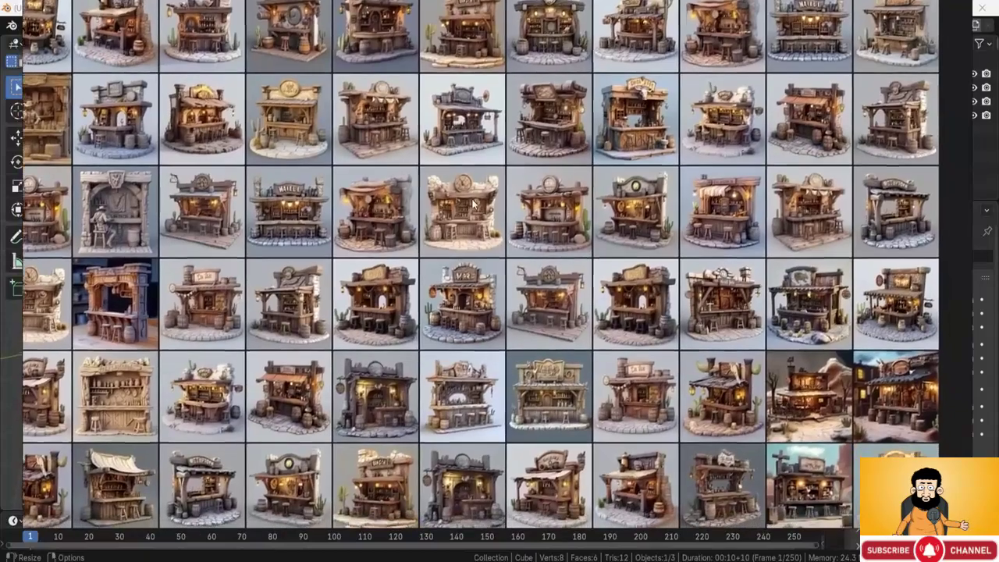
scroll(526, 372, up, 3)
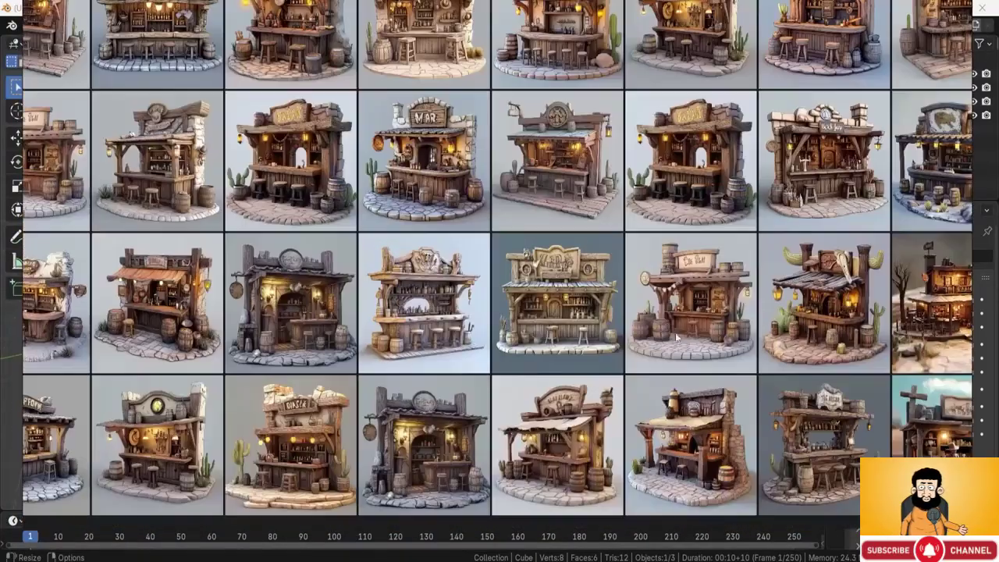
scroll(677, 336, down, 5)
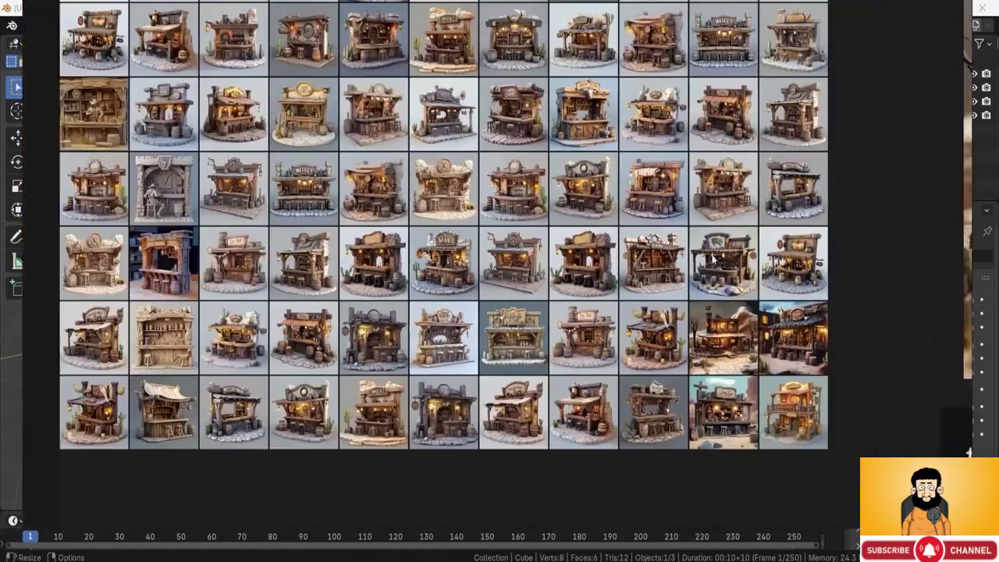
Step: Examine the reference image for the intended lighting and the bar image showing the look to go for
middle_drag(712, 259, 476, 313)
scroll(475, 314, down, 5)
middle_drag(614, 288, 380, 342)
scroll(380, 343, up, 3)
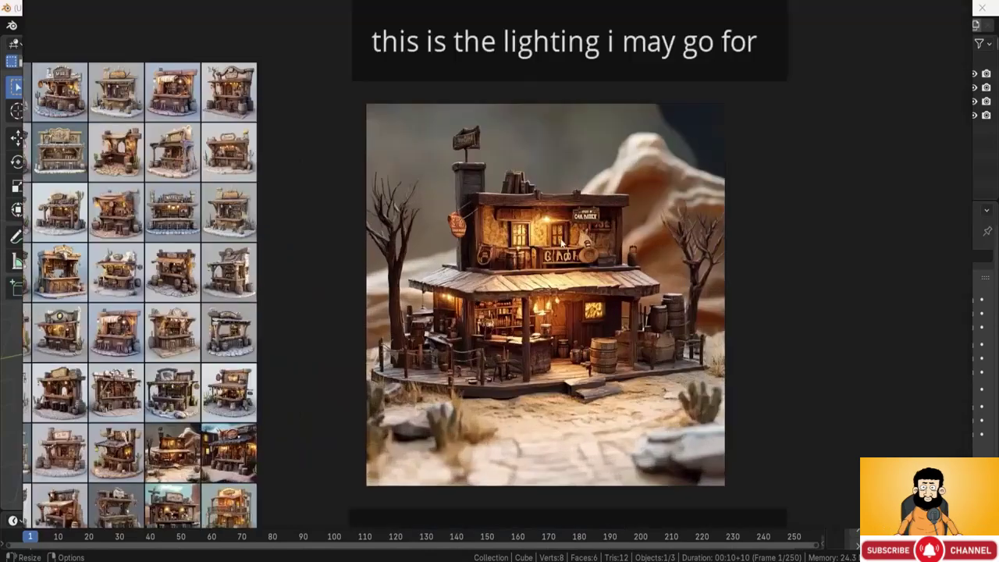
middle_drag(561, 240, 493, 258)
drag(276, 69, 674, 375)
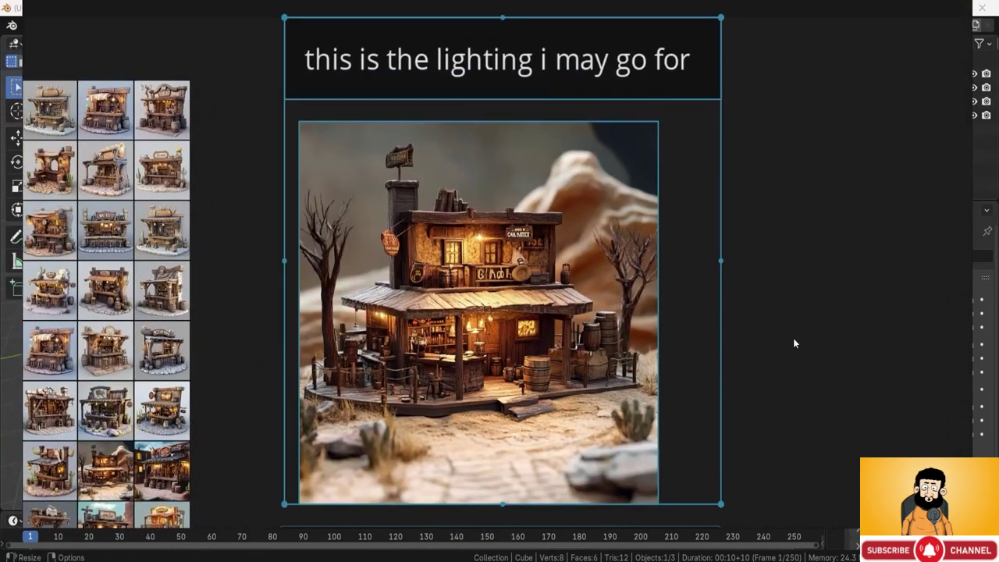
click(791, 324)
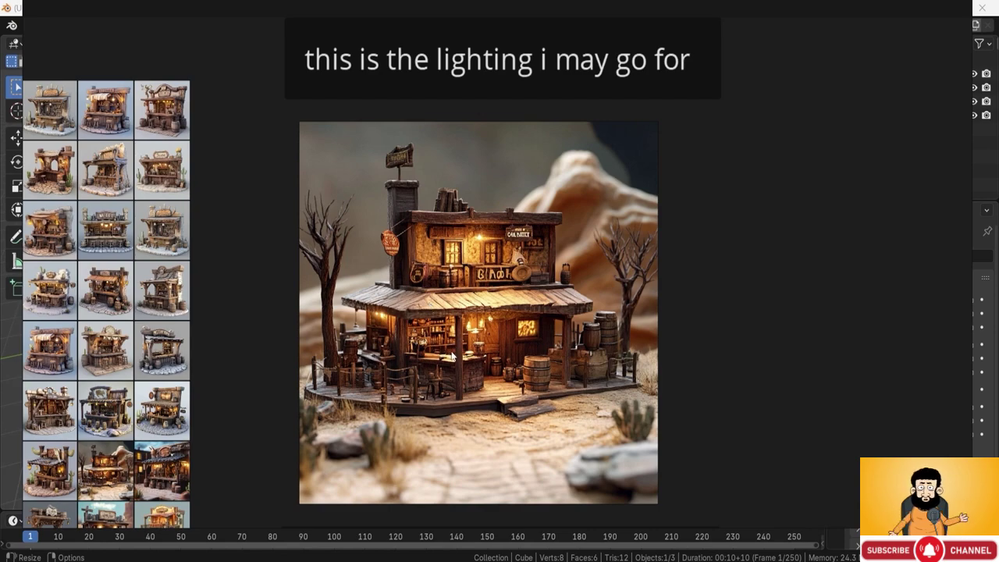
scroll(453, 357, down, 3)
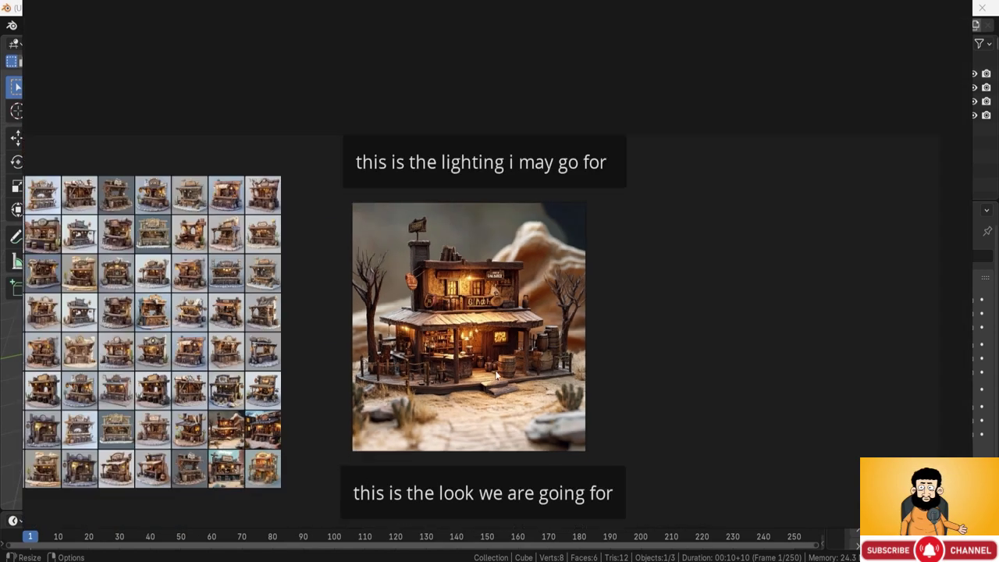
middle_drag(516, 376, 479, 105)
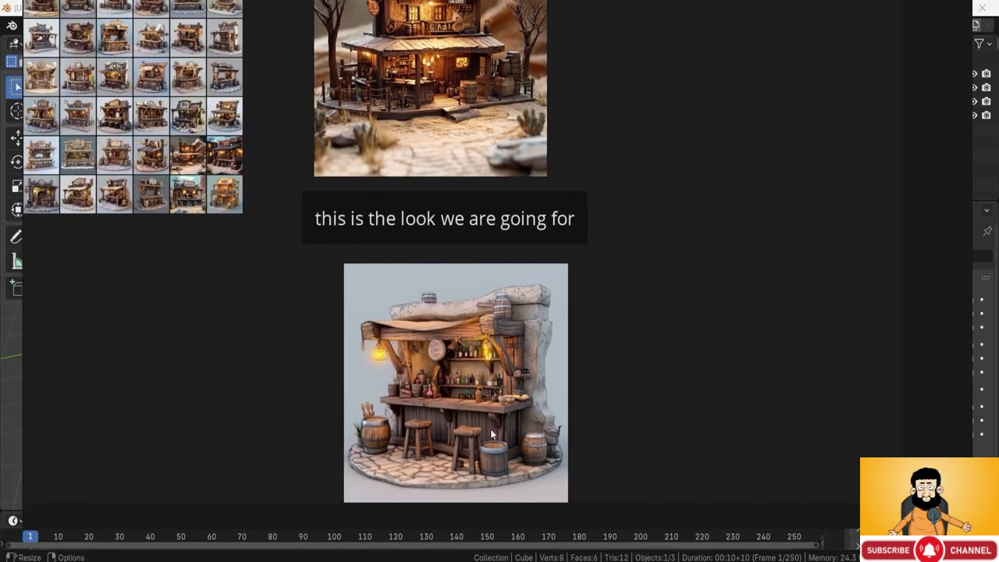
scroll(492, 437, up, 2)
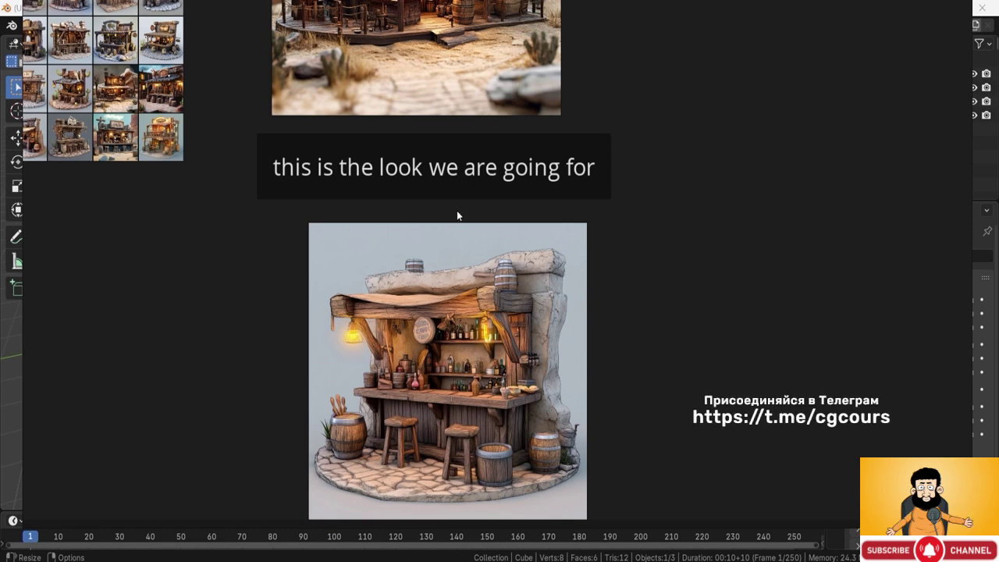
scroll(447, 338, up, 1)
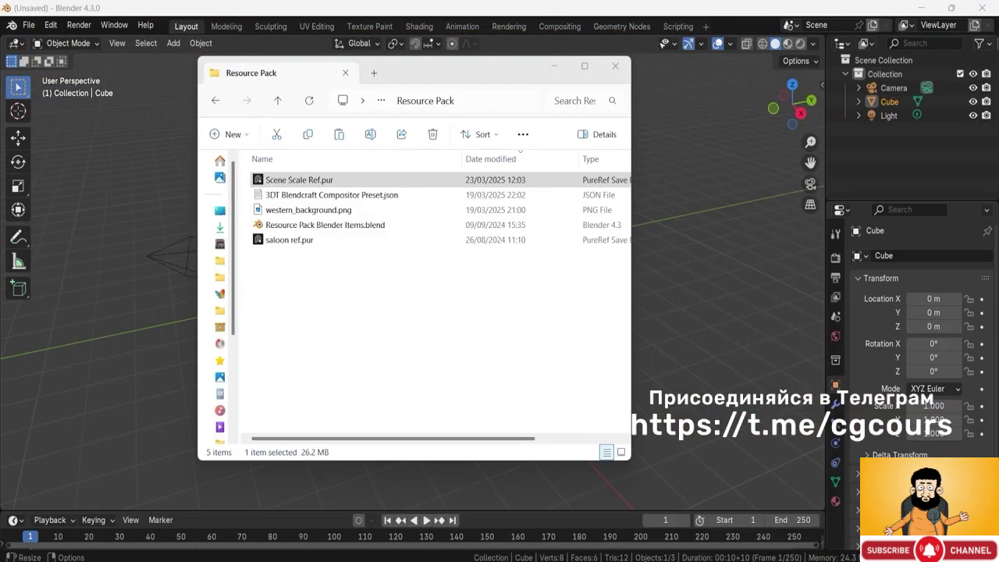
Step: Bring the Scene Scale Ref board into view and examine its Front, Back, Side, Top, Wagon and Bar scale references
right_drag(998, 153, 446, 140)
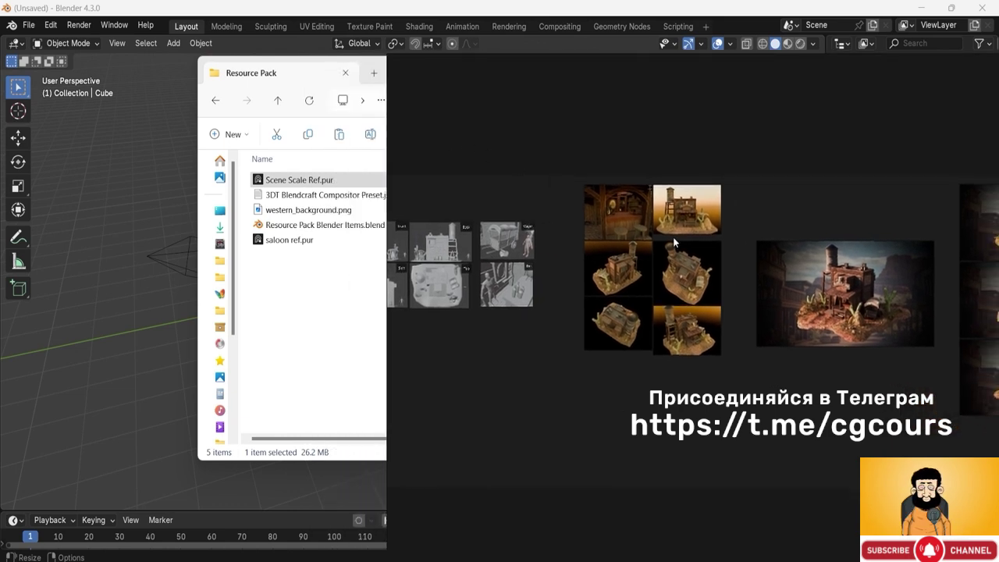
right_drag(673, 236, 249, 246)
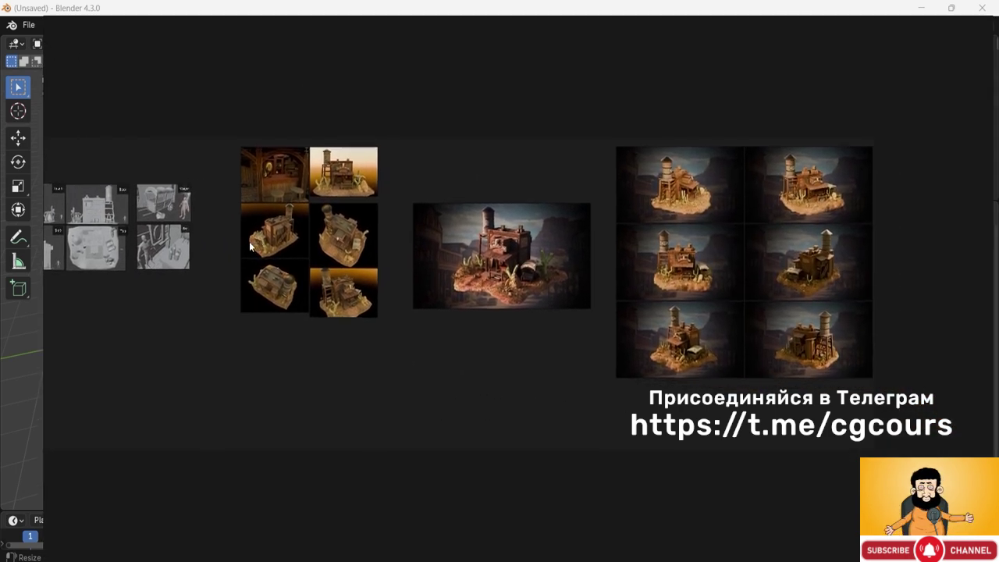
scroll(246, 241, up, 2)
middle_drag(272, 243, 576, 297)
scroll(575, 298, up, 4)
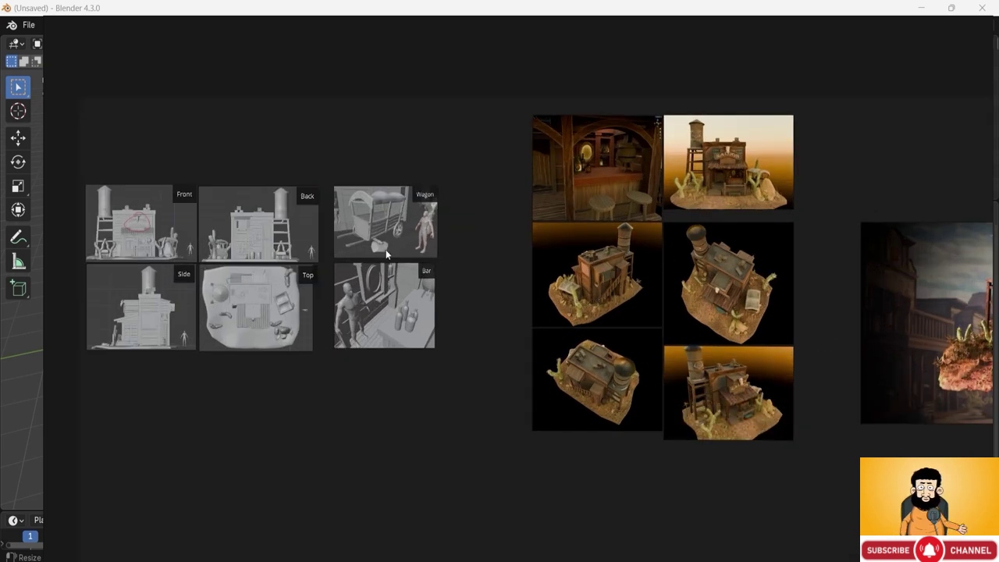
middle_drag(359, 312, 541, 354)
scroll(540, 353, up, 3)
middle_drag(390, 327, 456, 356)
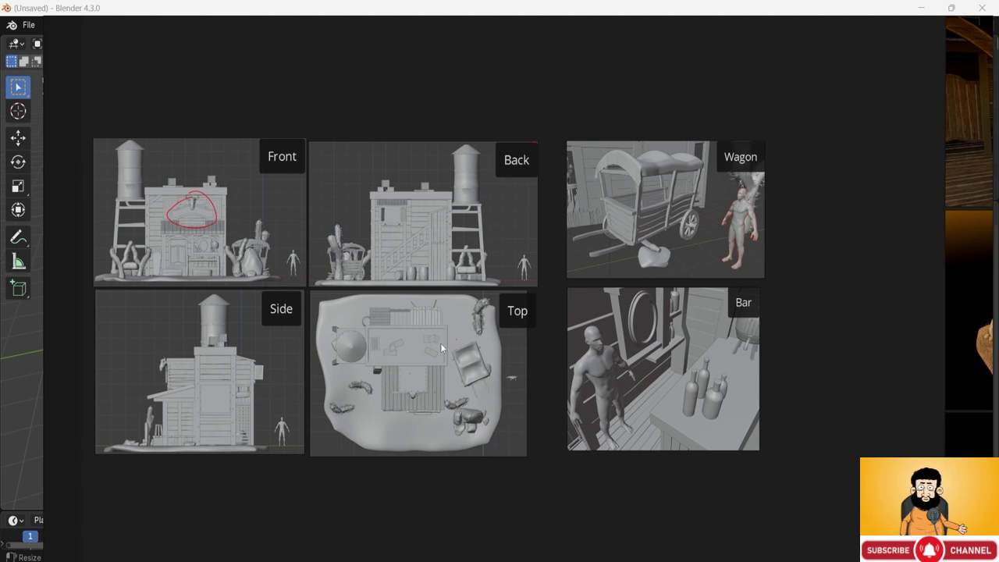
Step: Examine the textured model views of the saloon and the large final render on the Scene Scale Ref board
scroll(441, 342, down, 3)
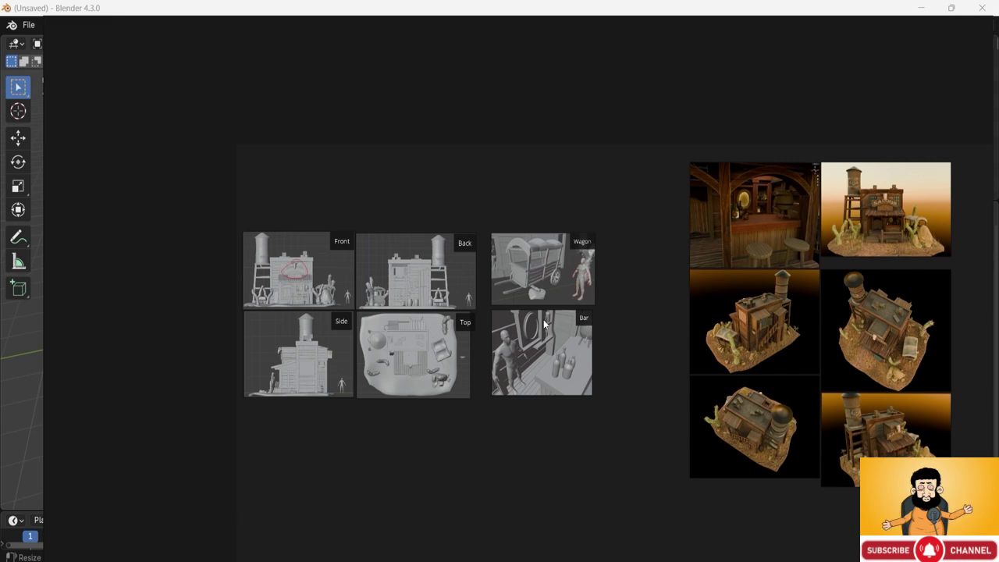
middle_drag(647, 327, 303, 325)
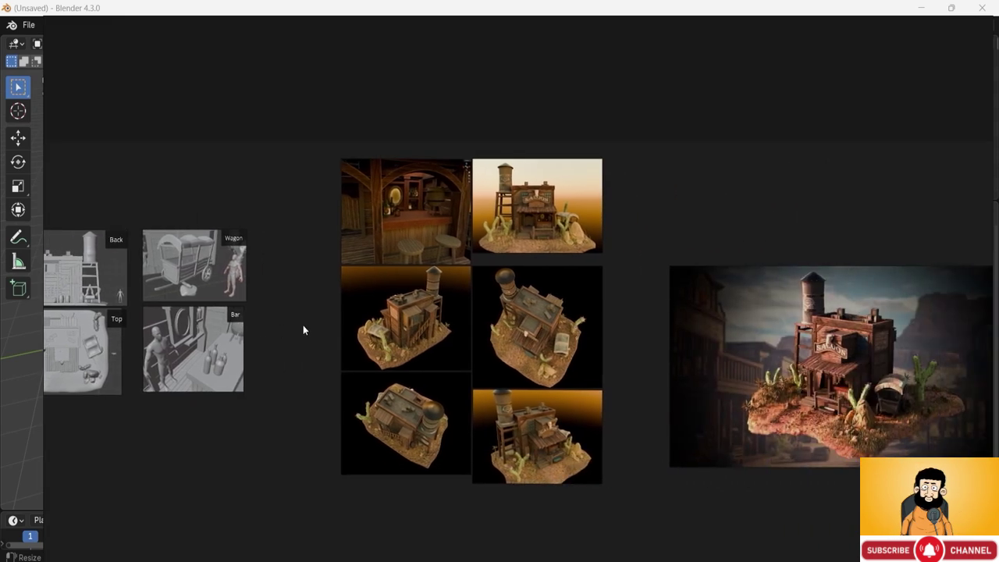
scroll(320, 324, up, 3)
middle_drag(513, 312, 375, 341)
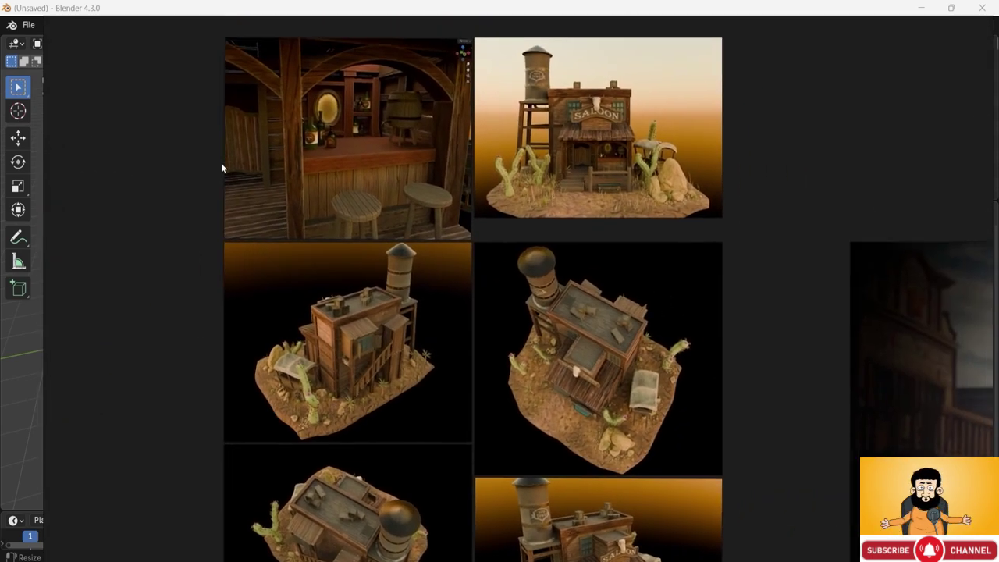
scroll(423, 318, down, 1)
middle_drag(463, 312, 454, 260)
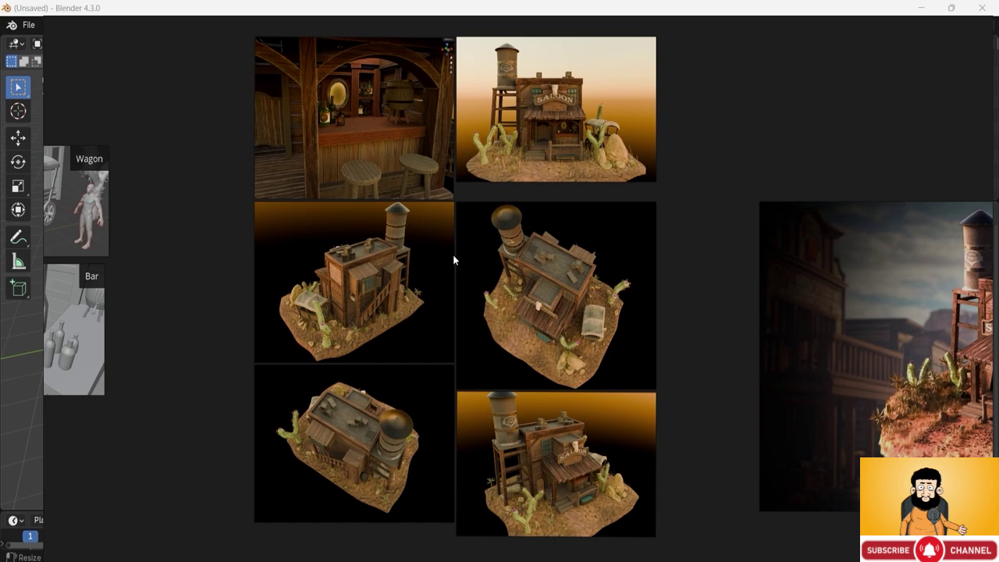
middle_drag(722, 263, 212, 224)
scroll(492, 302, up, 2)
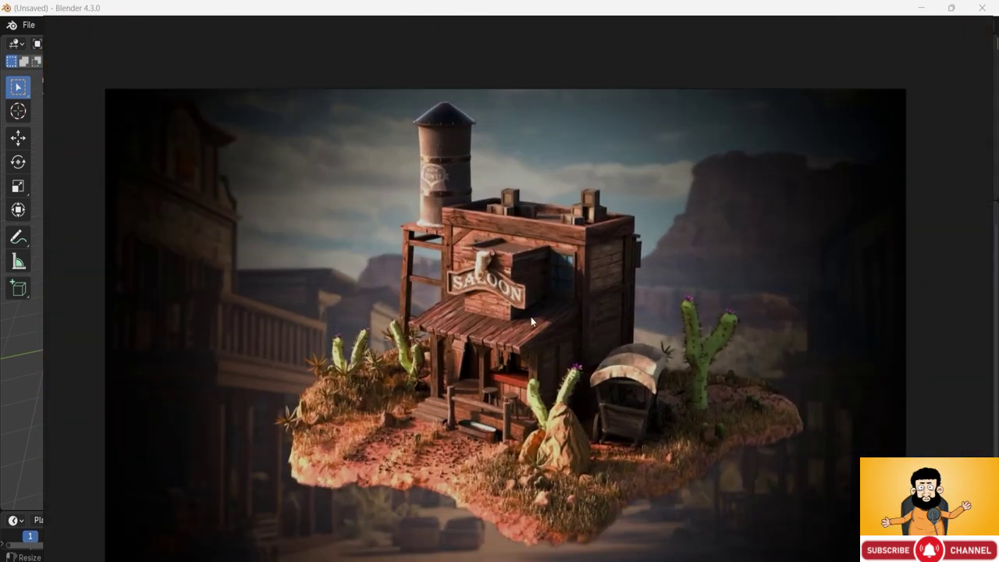
middle_drag(532, 318, 529, 289)
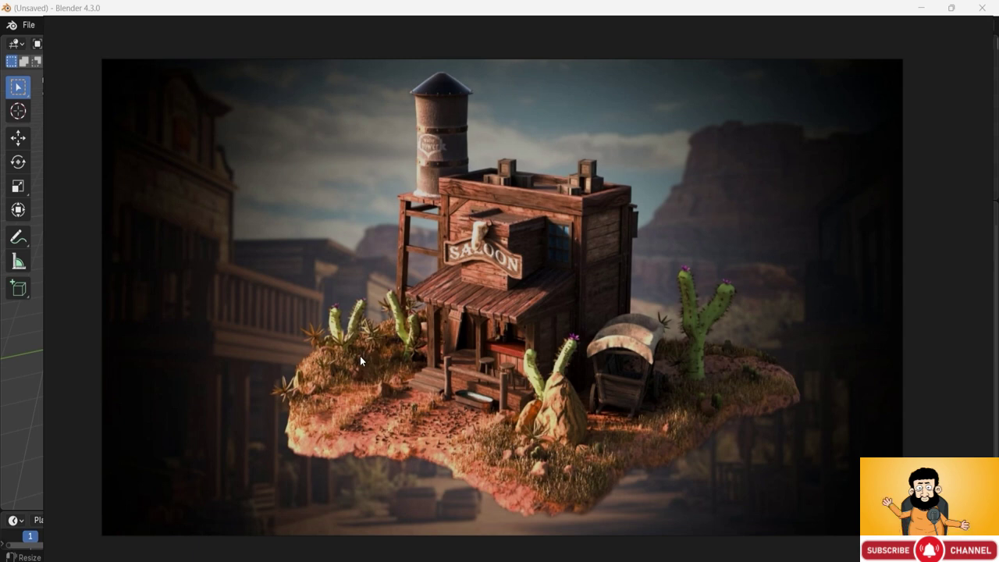
Step: Examine the six renders of the saloon from different angles, including a close look at the rear view with the water tower
scroll(360, 356, down, 1)
scroll(547, 312, down, 6)
middle_drag(657, 308, 361, 304)
scroll(361, 308, up, 5)
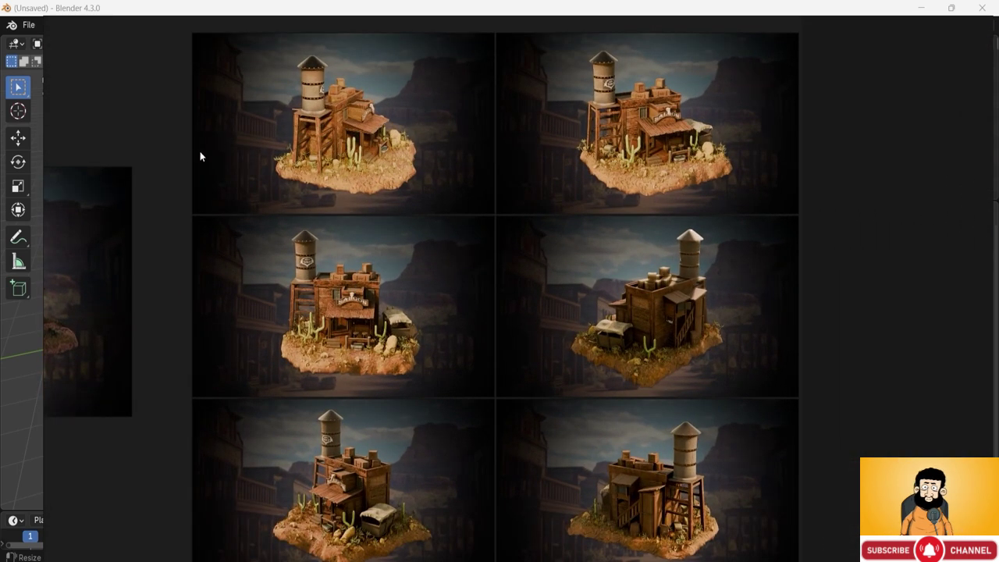
drag(200, 156, 772, 452)
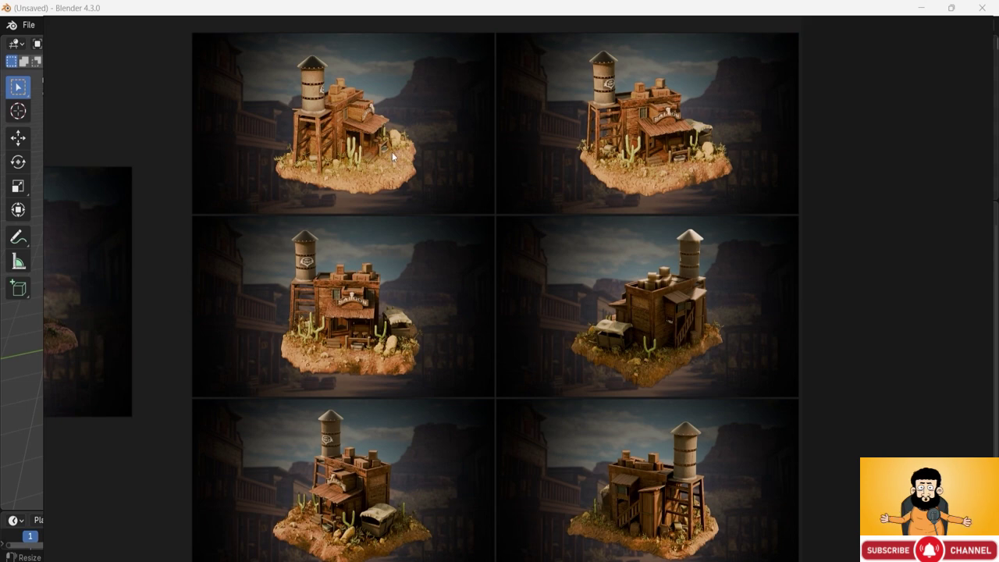
scroll(572, 450, up, 7)
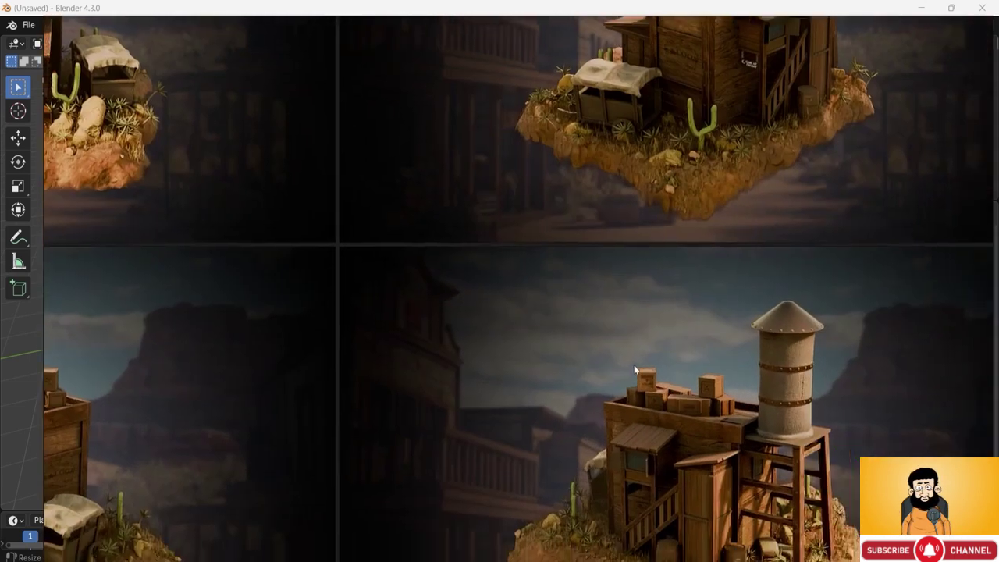
double_click(633, 365)
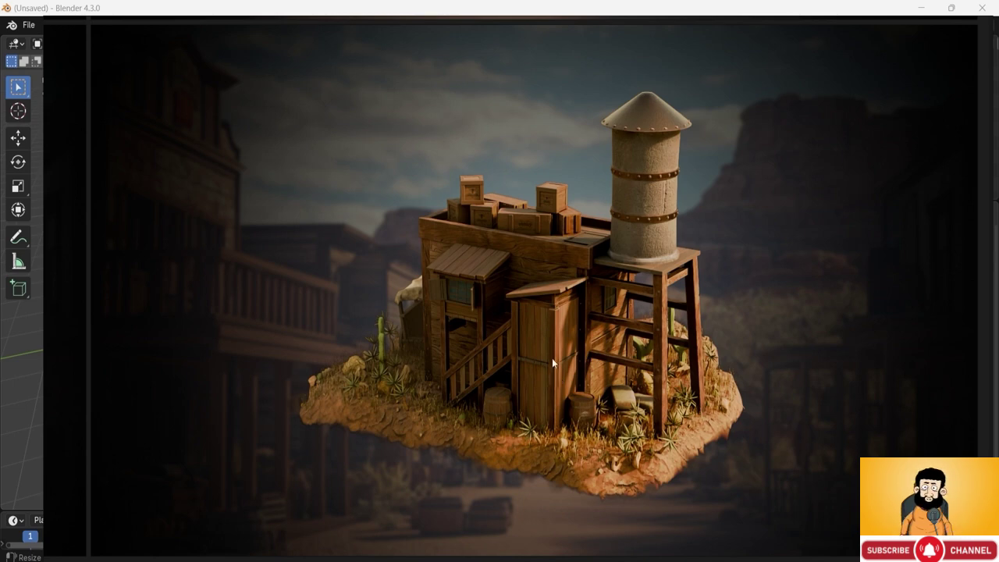
scroll(443, 284, down, 6)
middle_drag(442, 283, 678, 416)
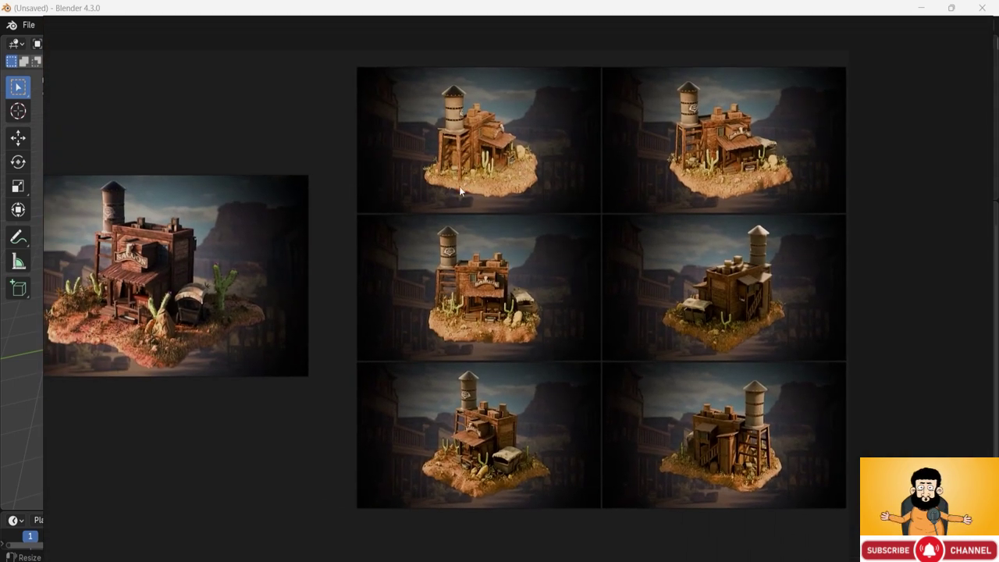
middle_drag(262, 269, 381, 279)
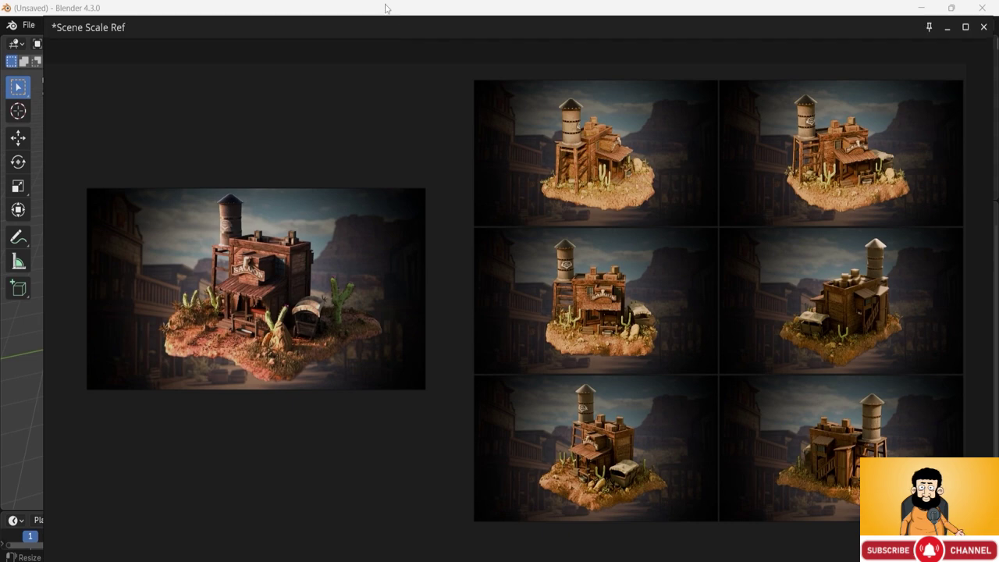
Step: Switch to the Resource Pack folder, select the 3DT Blendcraft Compositor Preset JSON file, and preview western_background.png before closing it
key(alt+Tab)
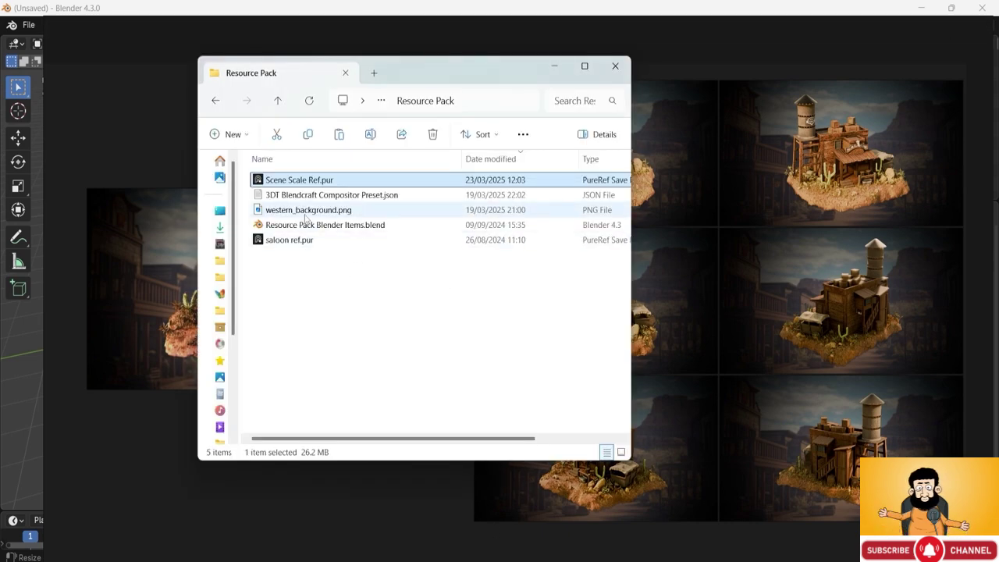
click(306, 196)
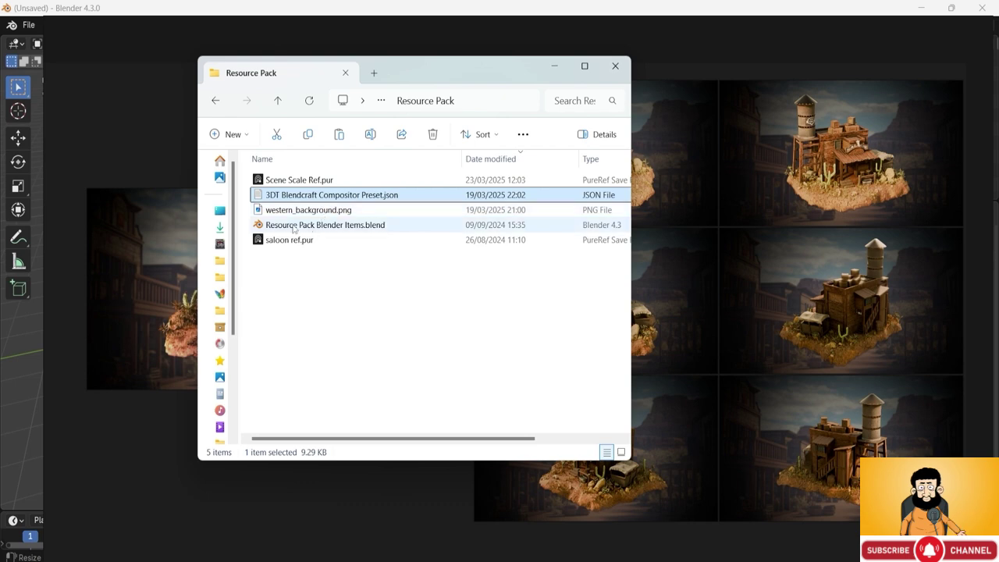
double_click(287, 212)
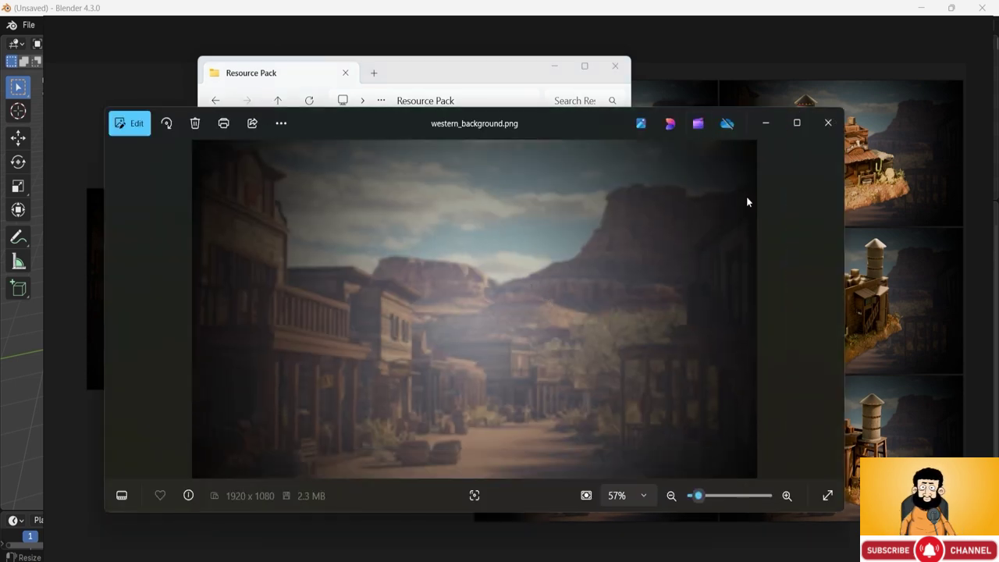
drag(441, 133, 496, 97)
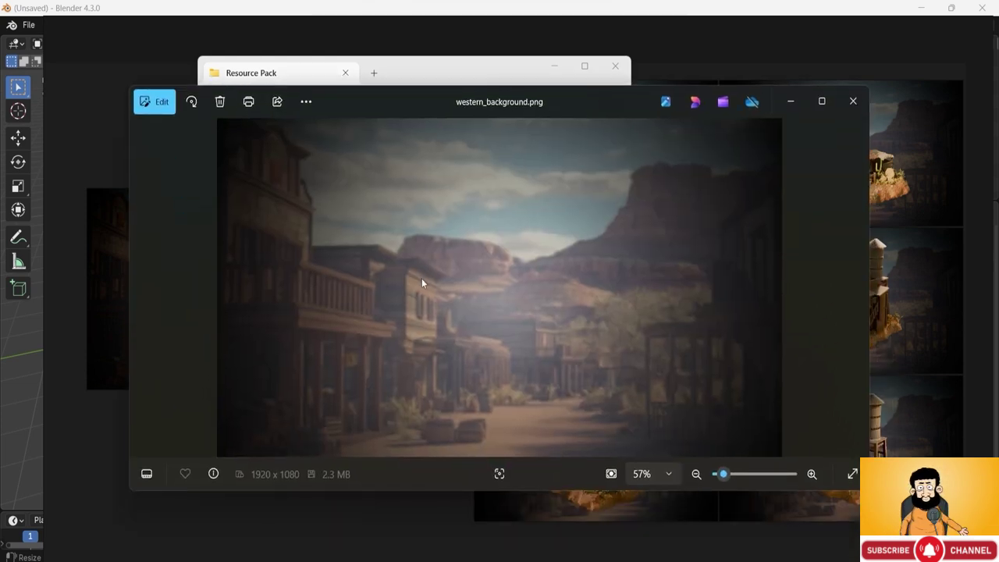
click(860, 111)
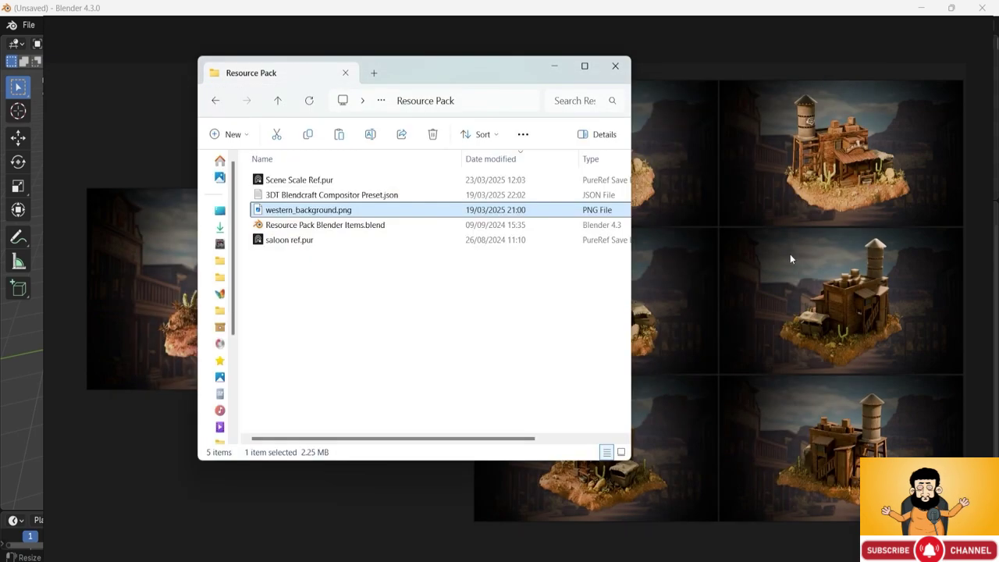
Step: Open Resource Pack Blender Items.blend in Blender, minimise the folder window and view the whole asset board
middle_drag(791, 254, 601, 254)
scroll(668, 226, up, 4)
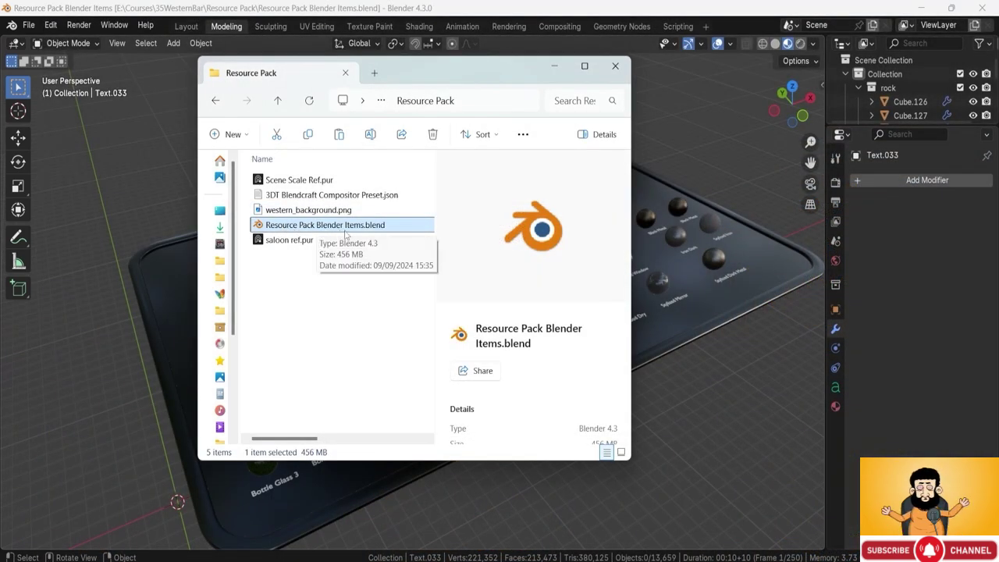
click(555, 67)
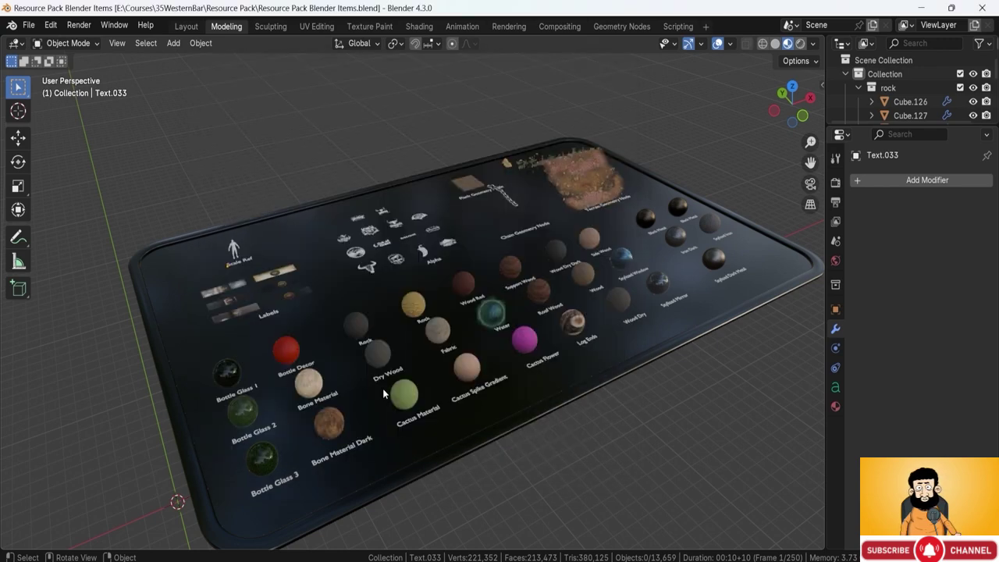
middle_drag(383, 393, 366, 411)
shift+middle_drag(296, 323, 358, 284)
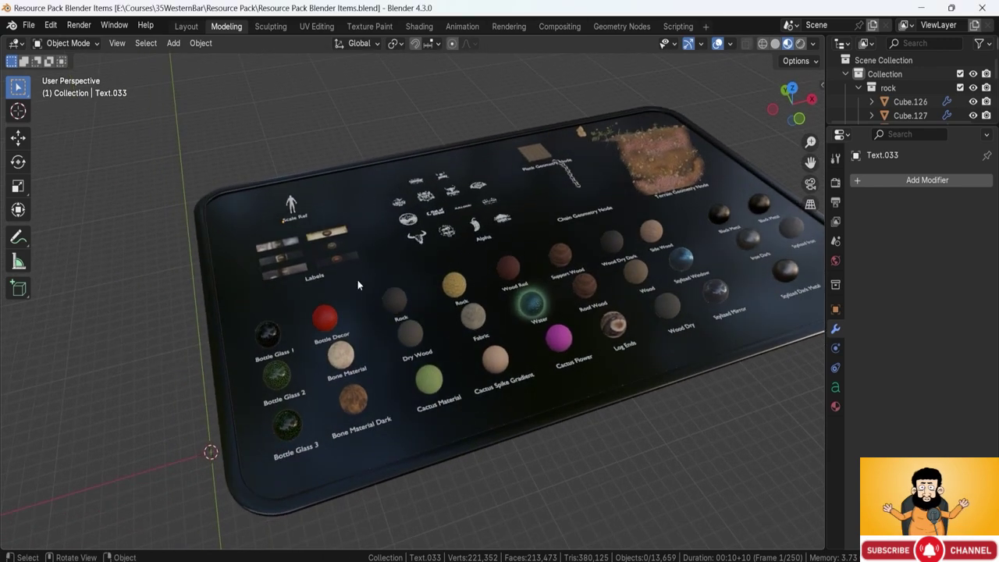
Step: Examine the material spheres on the board and box-select the group from Rock to Stylized Mirror, including the wood, cactus and water materials
scroll(370, 257, up, 4)
shift+middle_drag(448, 205, 403, 332)
shift+middle_drag(585, 282, 210, 430)
shift+middle_drag(329, 373, 581, 202)
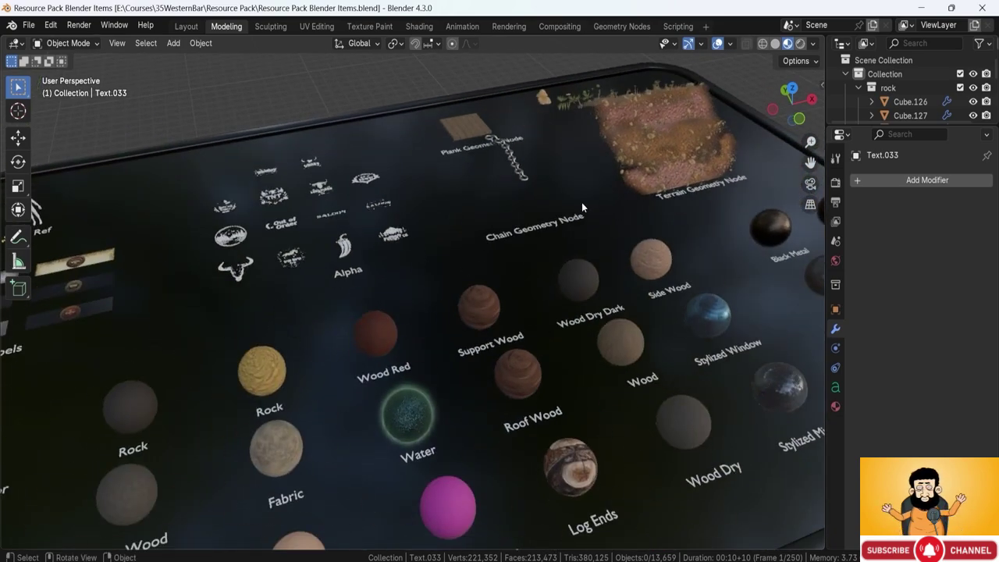
scroll(327, 413, down, 1)
shift+middle_drag(327, 413, 360, 364)
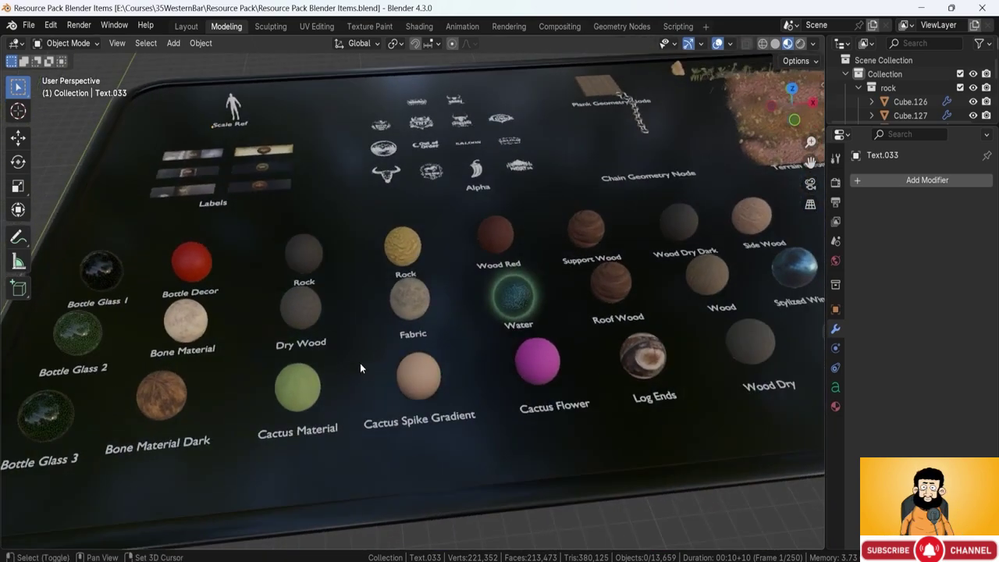
shift+middle_drag(237, 360, 269, 336)
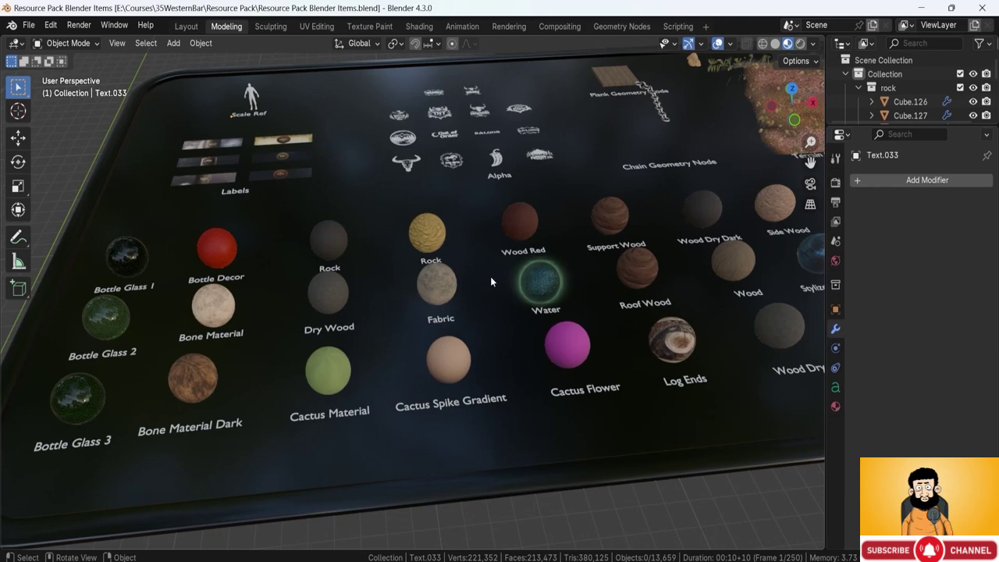
shift+middle_drag(623, 265, 520, 321)
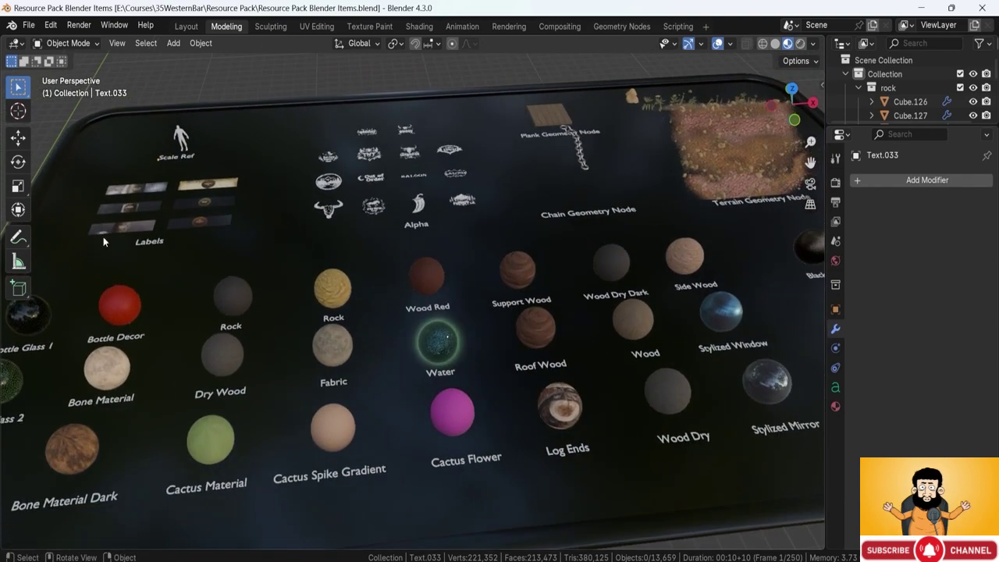
drag(198, 248, 798, 484)
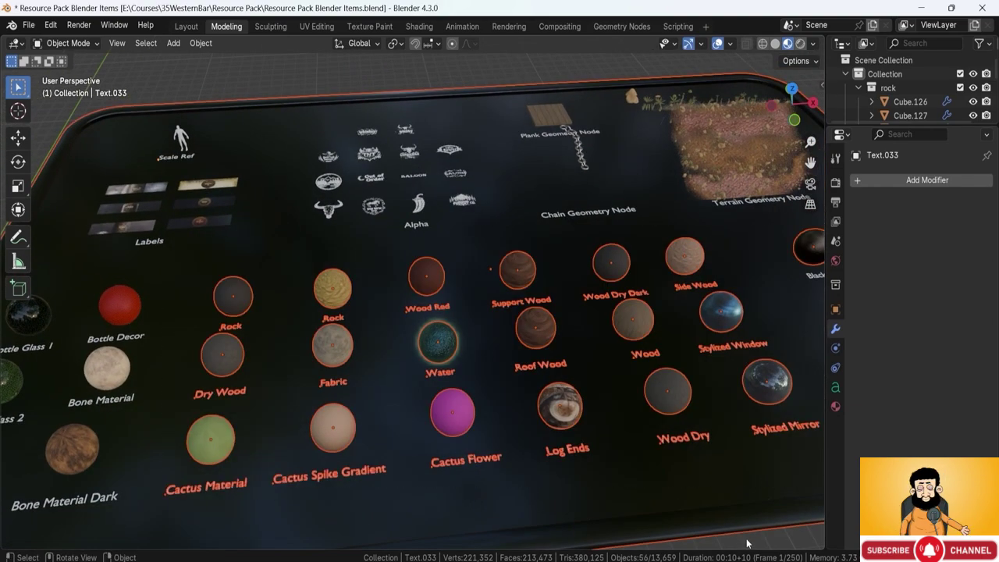
click(747, 539)
Step: Examine the bottle labels on the board up close, box-selecting them and clearing the selection
shift+middle_drag(310, 287, 560, 395)
scroll(559, 395, up, 3)
shift+middle_drag(465, 346, 328, 283)
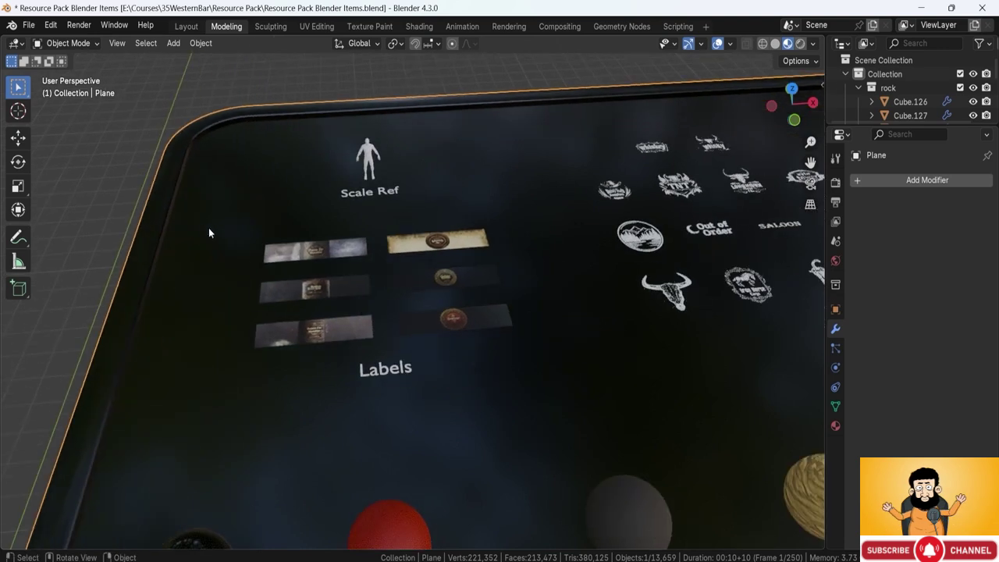
drag(209, 232, 462, 328)
key(alt+a)
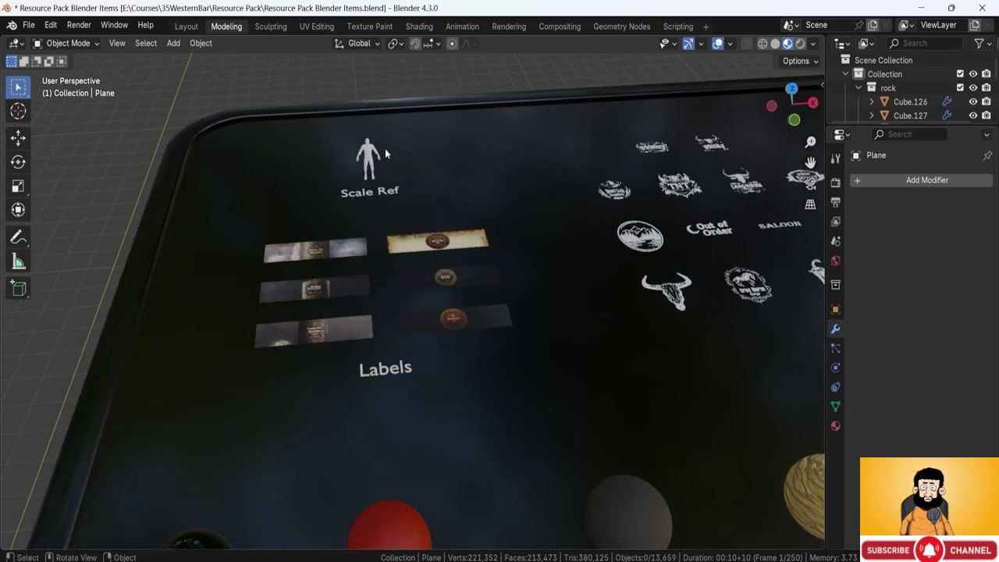
Step: Examine the Scale Ref human figure up close, selecting it with its caption and clearing the selection
shift+middle_drag(385, 150, 408, 302)
scroll(408, 302, up, 4)
drag(297, 222, 477, 308)
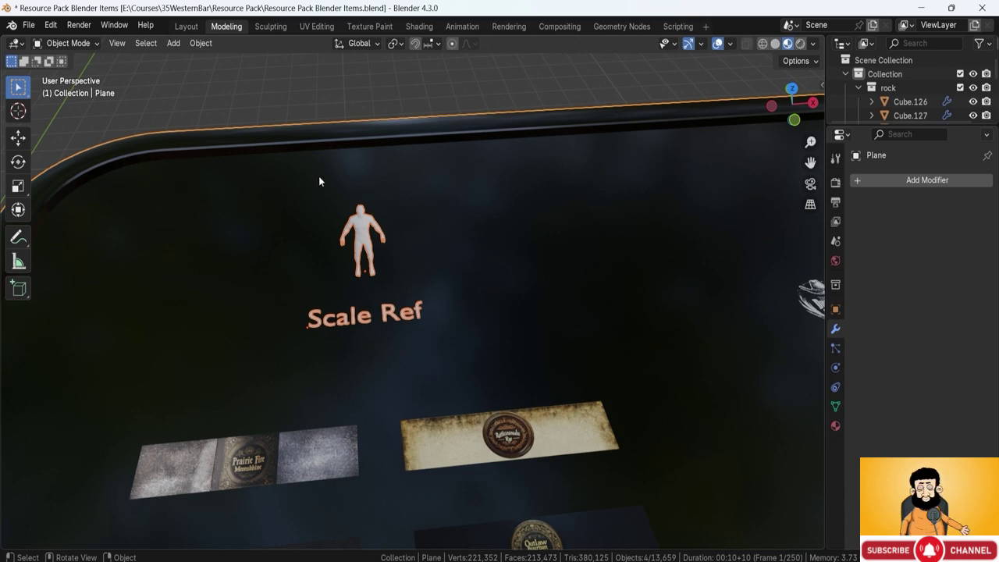
click(330, 105)
scroll(384, 267, down, 2)
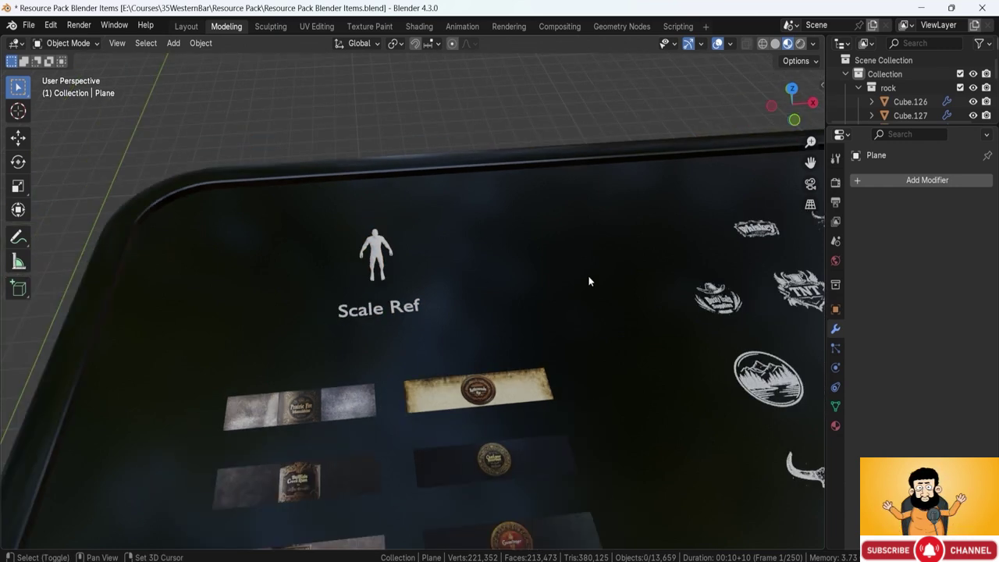
Step: Examine the Alpha decals by box-selecting the whole group, and pick out the plain SALOON sign alone
shift+middle_drag(589, 281, 195, 232)
scroll(195, 232, down, 2)
shift+middle_drag(475, 311, 361, 271)
scroll(274, 160, up, 1)
middle_drag(273, 155, 253, 167)
drag(210, 135, 587, 441)
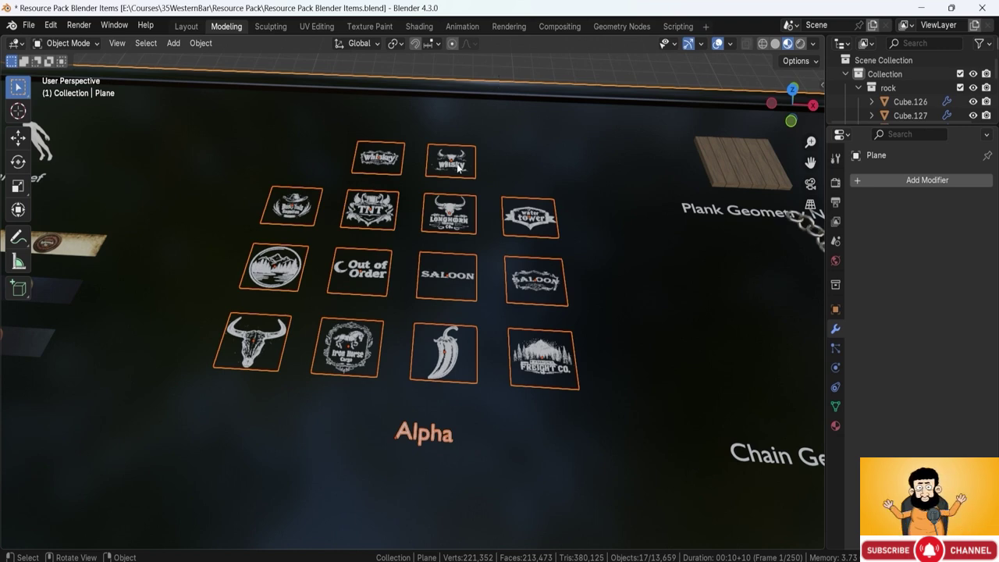
click(430, 285)
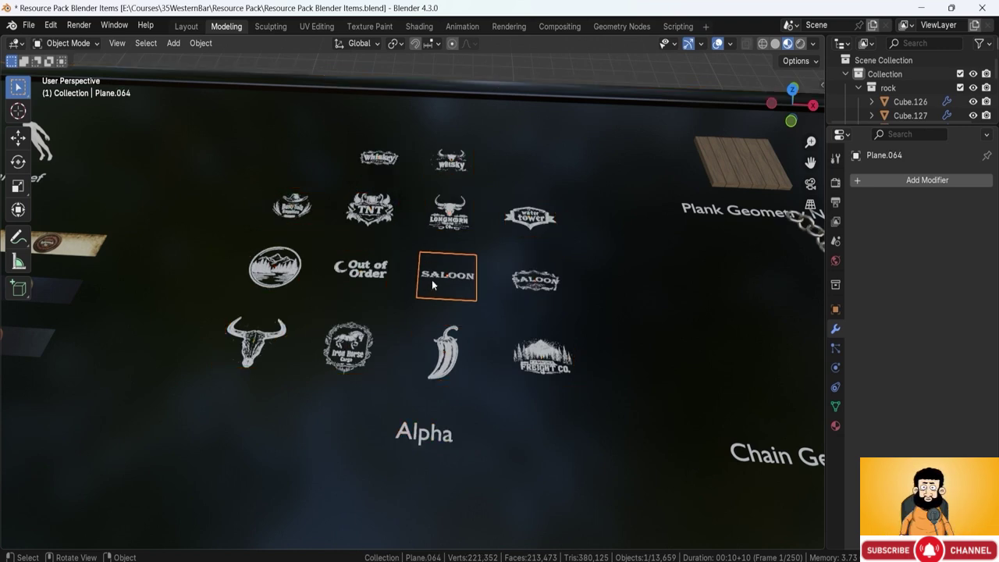
Step: Select the plank, chain and terrain geometry node examples together and view them from several angles
scroll(432, 285, down, 3)
shift+middle_drag(604, 308, 223, 255)
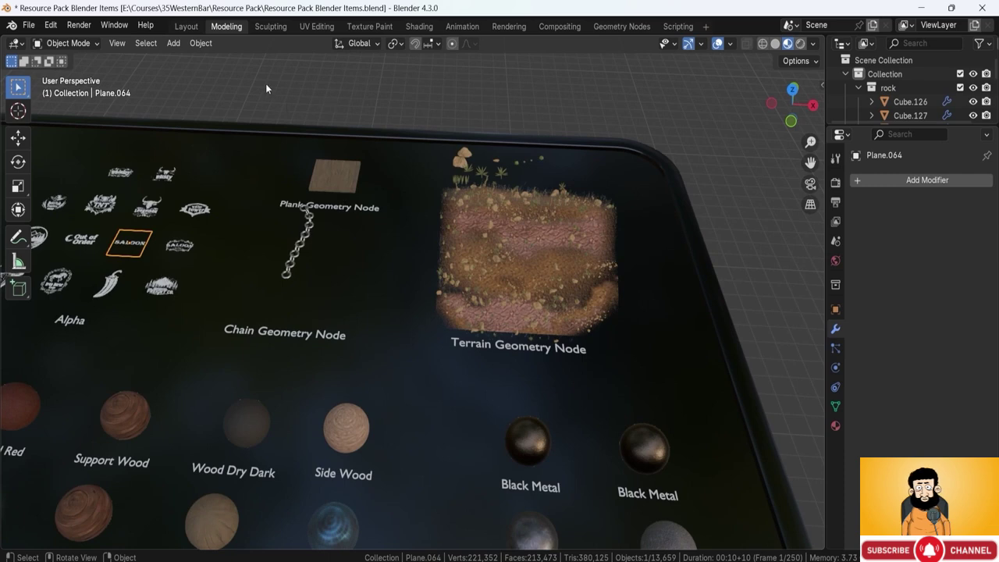
drag(266, 88, 573, 367)
middle_drag(482, 286, 430, 269)
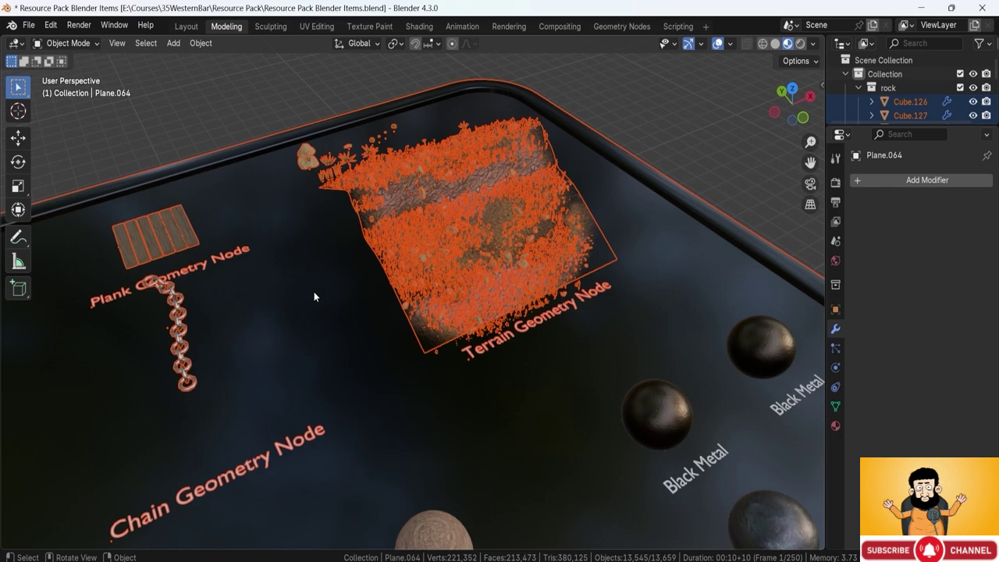
middle_drag(315, 294, 351, 365)
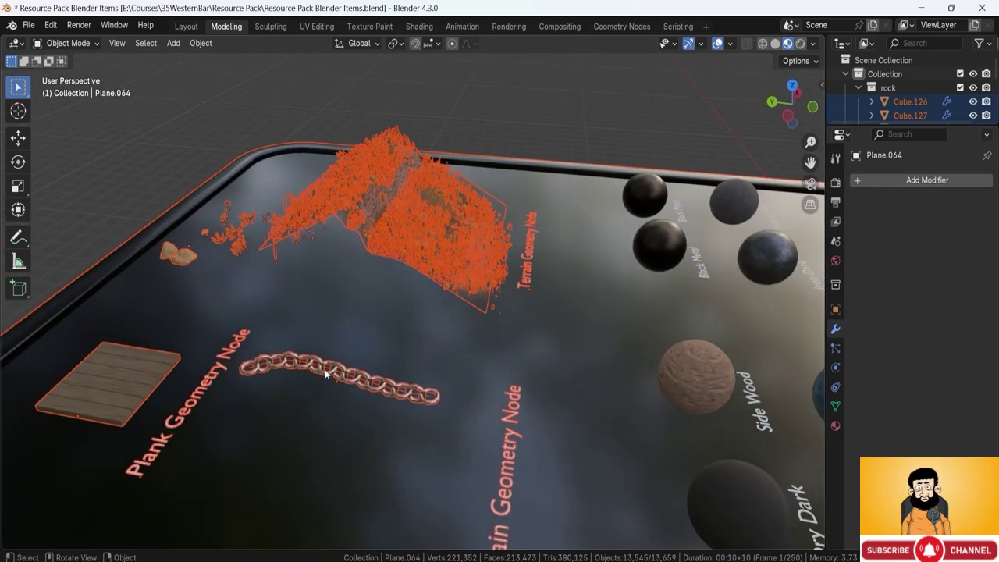
Step: Select the chain example and then the planks example to show the Planks geometry node settings
click(325, 369)
middle_drag(325, 369, 202, 268)
click(271, 365)
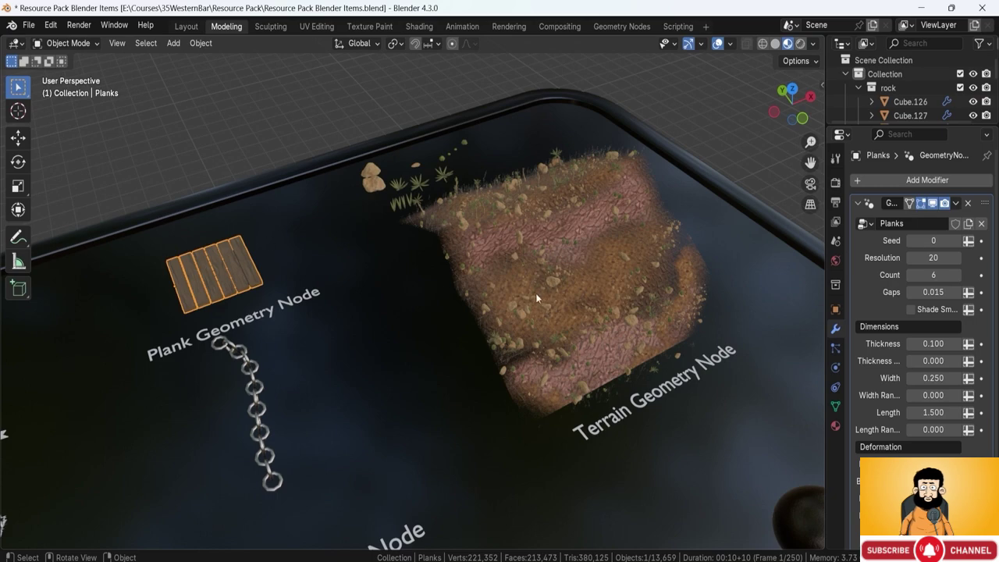
Step: Select the terrain example to show its WildWest Foliage settings, deselect it, and examine its scattered rocks and plants up close
click(556, 298)
mouse_move(530, 337)
middle_down()
mouse_move(493, 333)
mouse_move(538, 343)
middle_up()
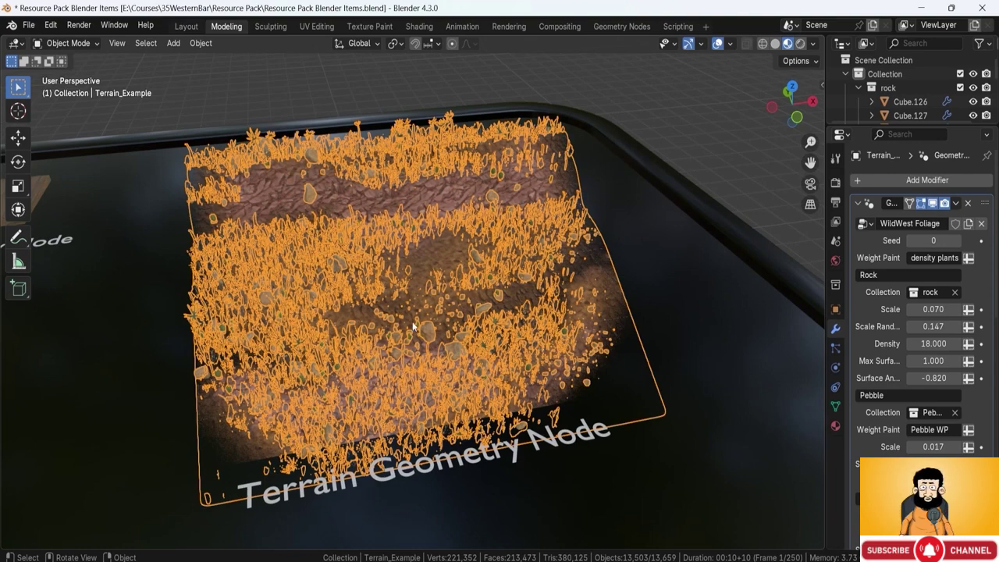
middle_drag(415, 328, 509, 318)
click(632, 108)
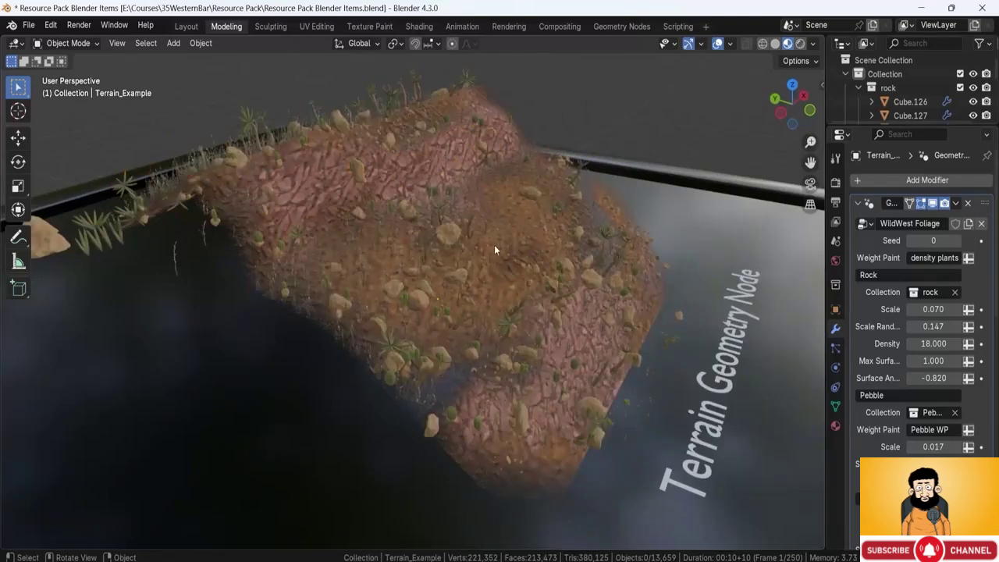
middle_drag(494, 244, 442, 236)
scroll(441, 235, up, 2)
scroll(441, 242, up, 3)
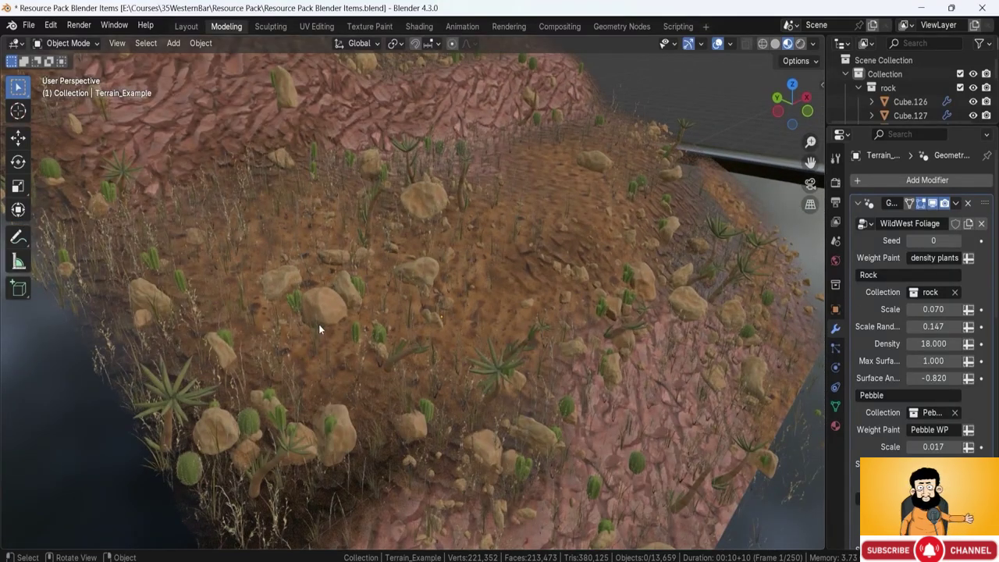
scroll(434, 195, down, 6)
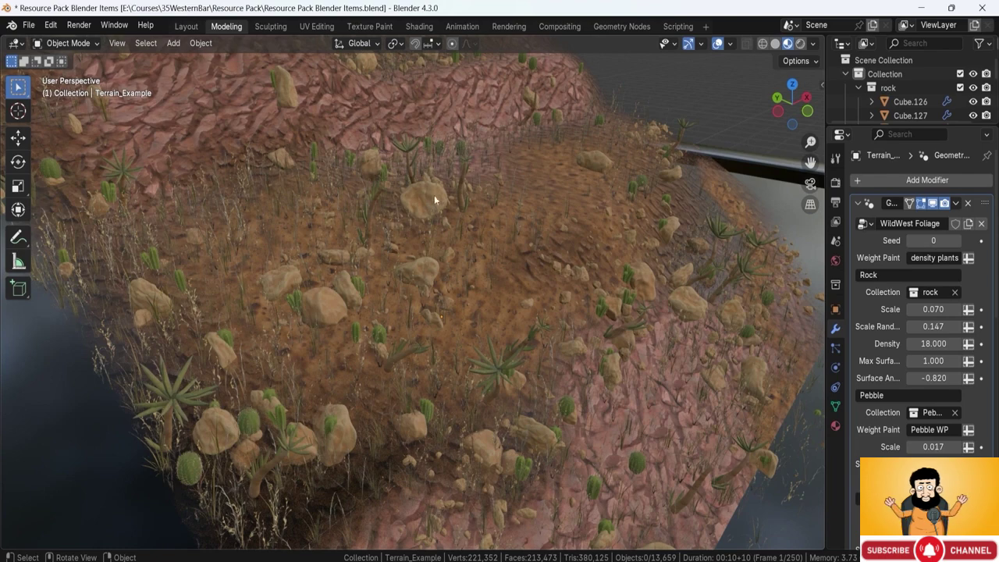
Step: Return to the overall board and look over the metal, wood, window and mirror material spheres
middle_drag(404, 236, 450, 313)
scroll(450, 313, down, 3)
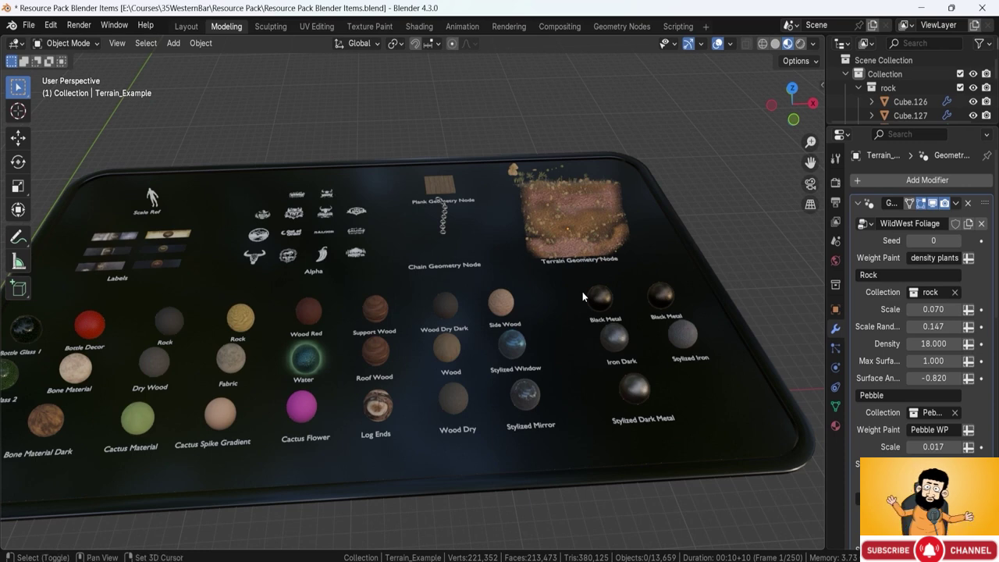
shift+middle_drag(596, 300, 611, 276)
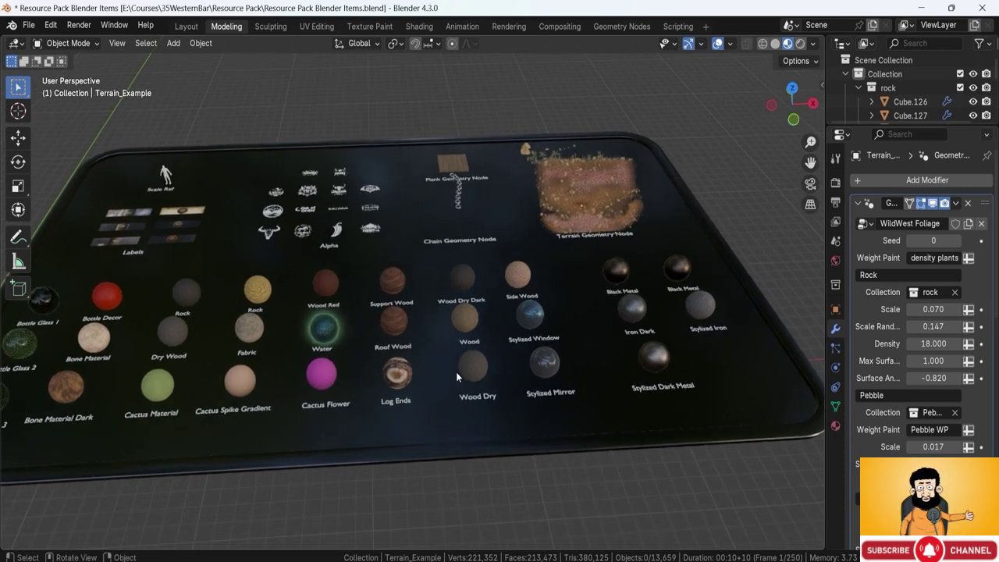
scroll(456, 372, up, 2)
middle_drag(451, 339, 477, 340)
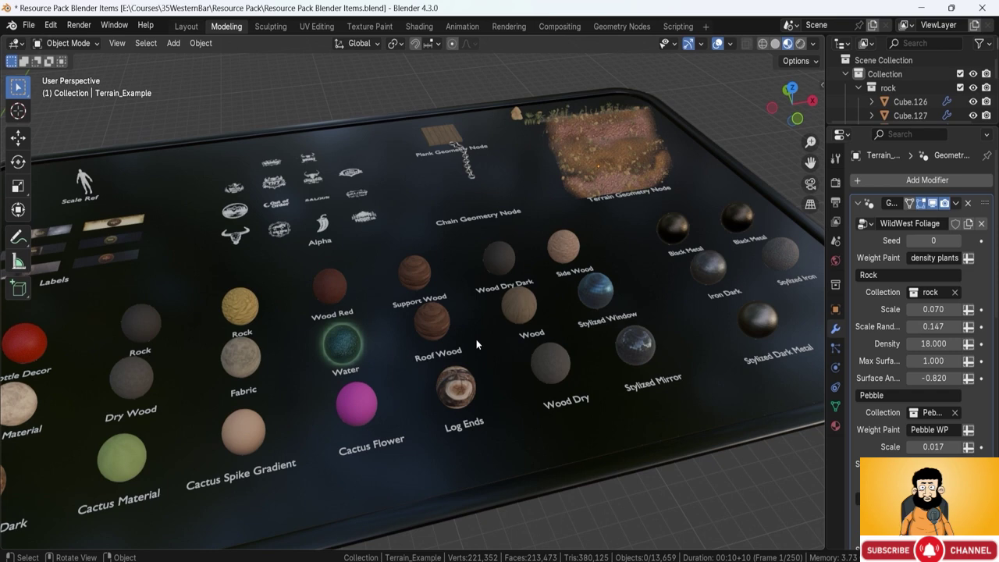
middle_drag(477, 342, 486, 364)
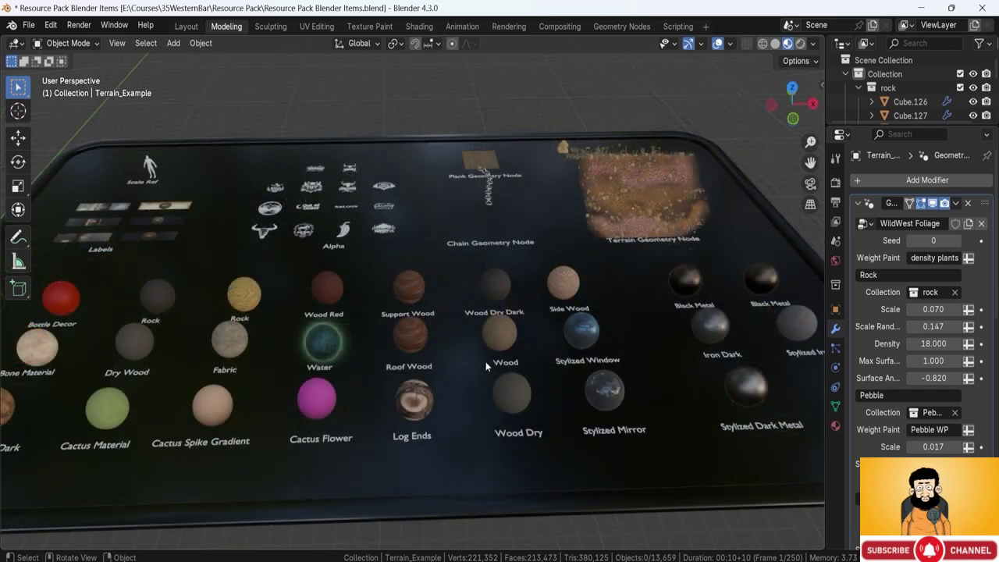